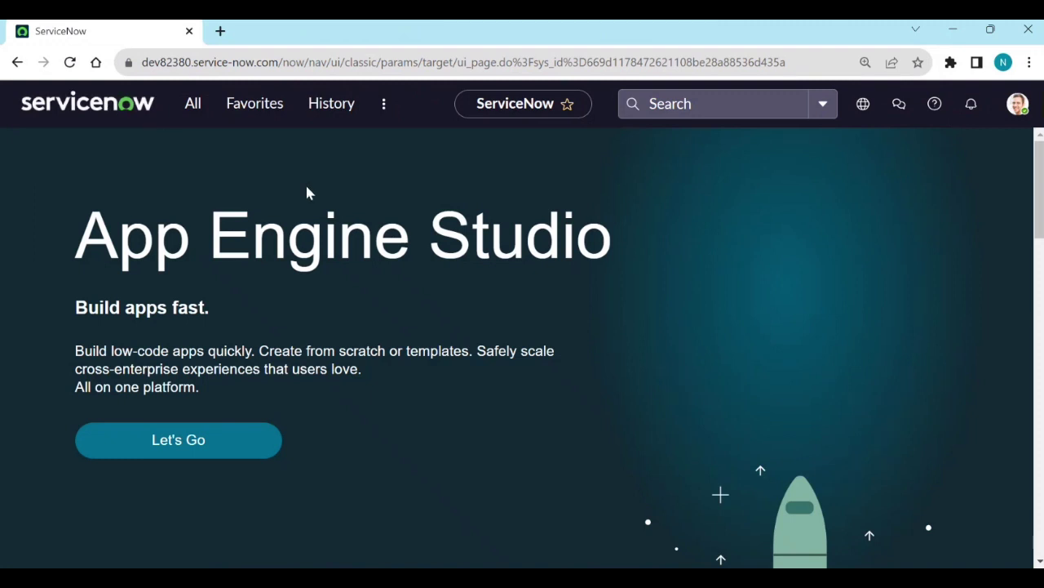
# Step: Filter the Maintain Items list by name with *create, and try out the Create a User catalog item
pyautogui.click(196, 105)
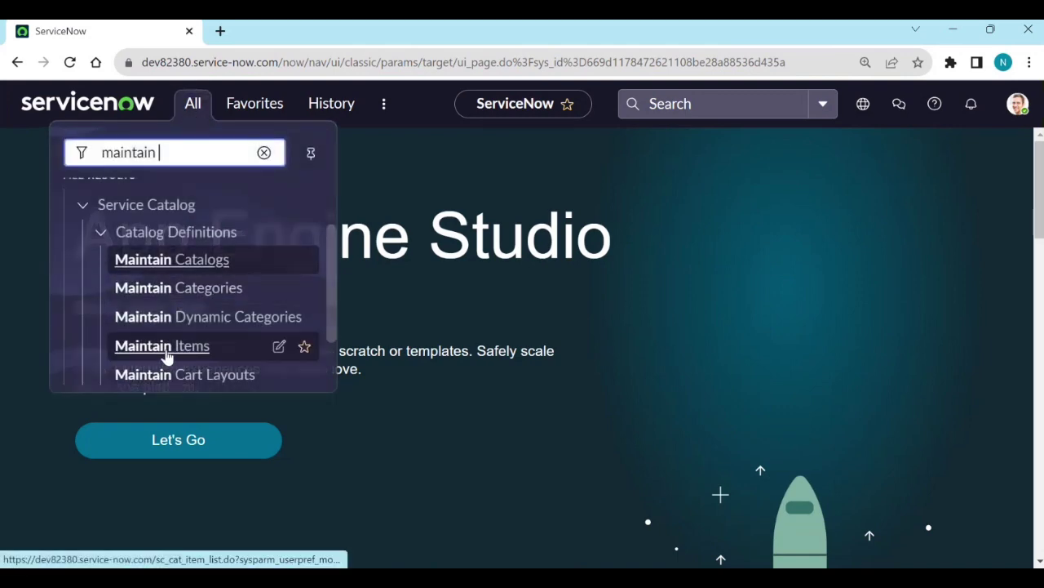
pyautogui.click(167, 353)
pyautogui.click(114, 239)
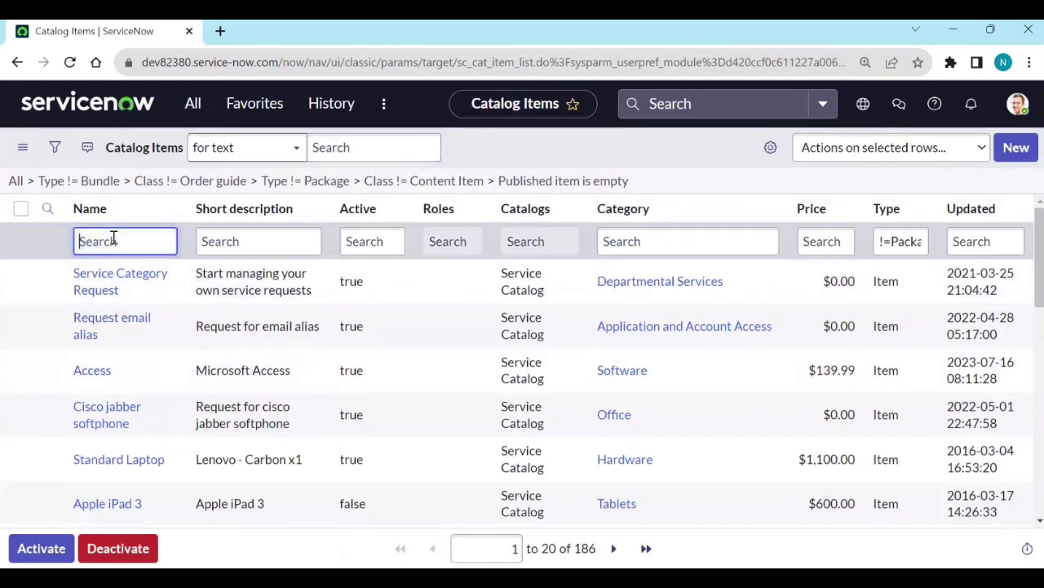
pyautogui.write('*create')
pyautogui.press('Return')
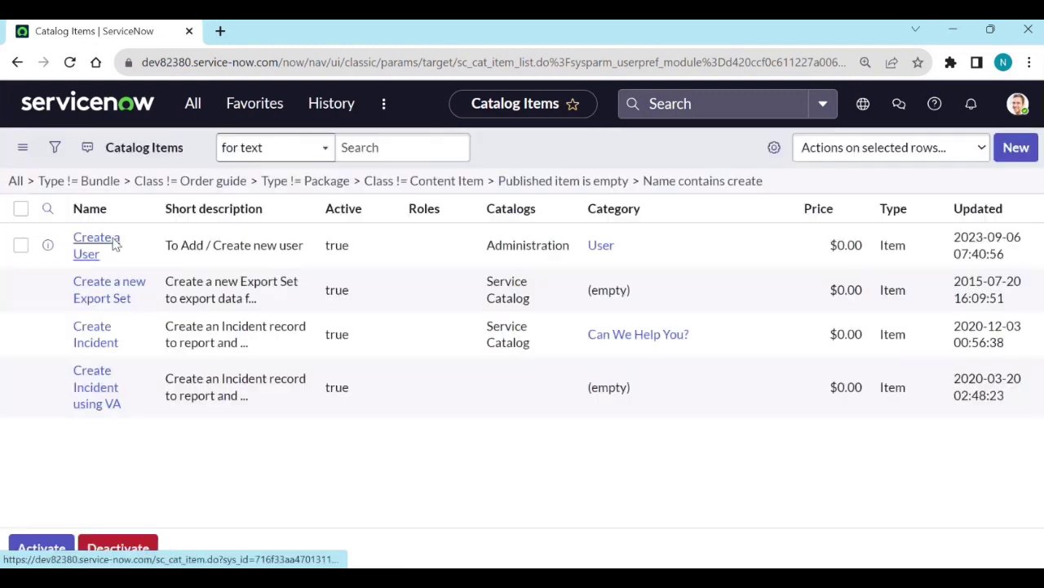
pyautogui.click(95, 293)
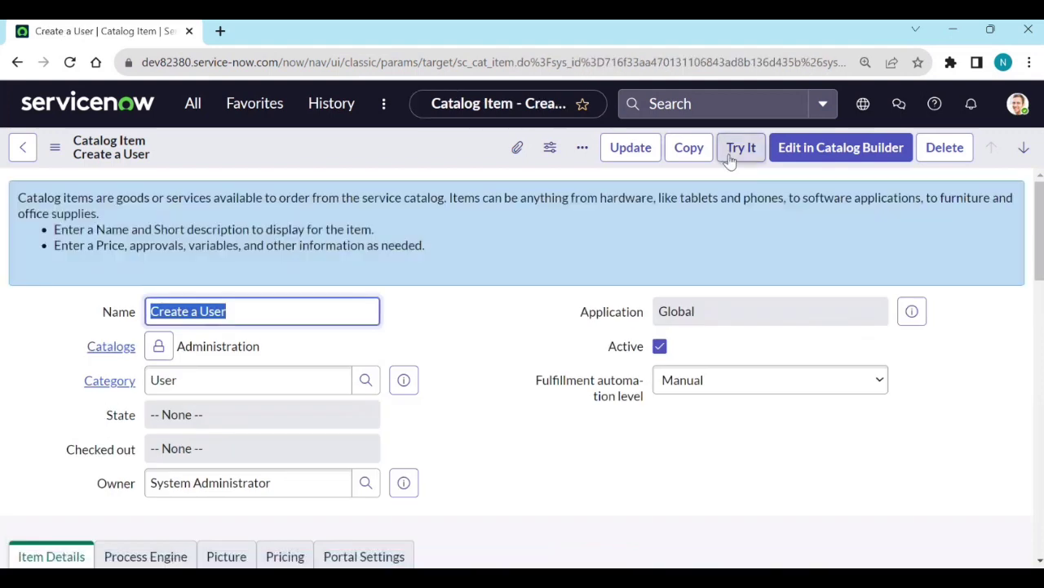
pyautogui.click(732, 158)
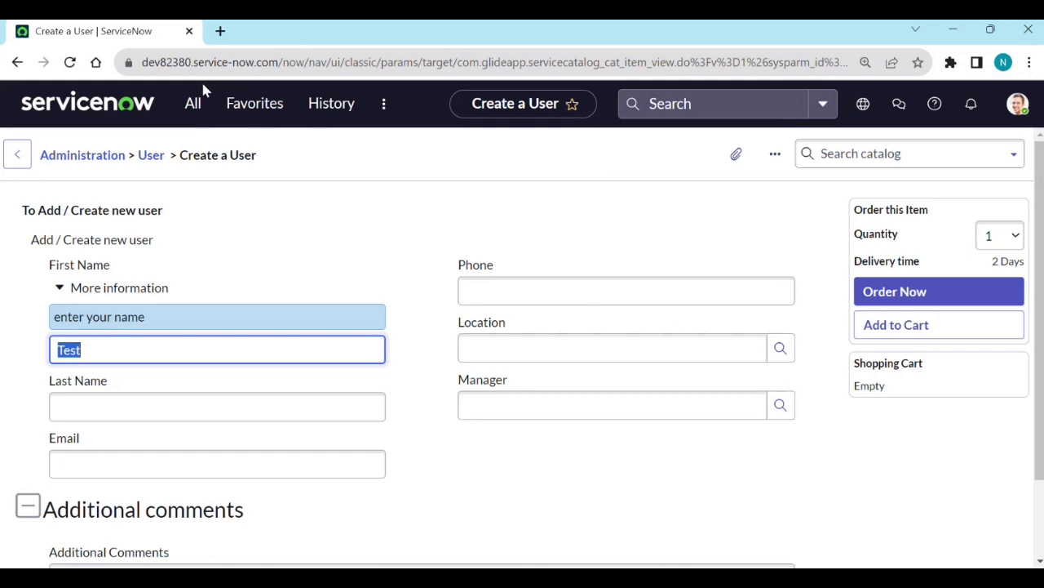
pyautogui.rightClick(150, 37)
pyautogui.click(180, 159)
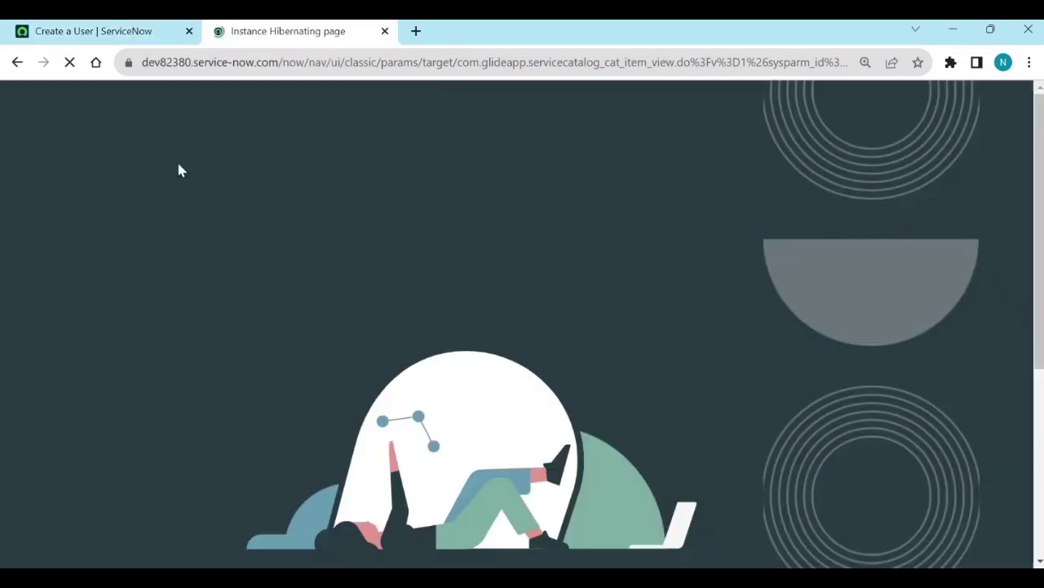
pyautogui.moveTo(284, 59); pyautogui.dragTo(853, 62)
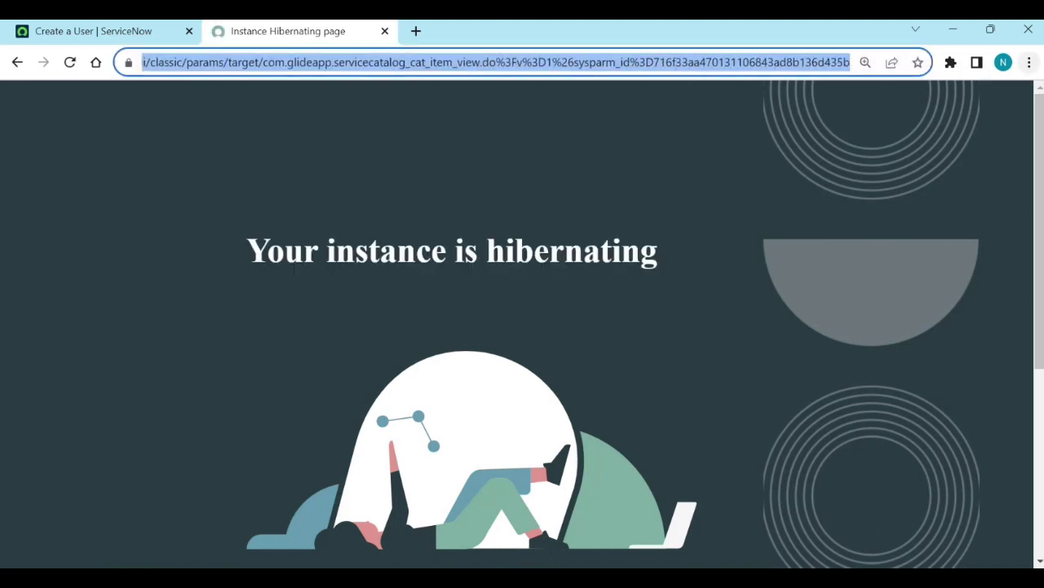
pyautogui.write('https://dev82380.service-now.com/sp')
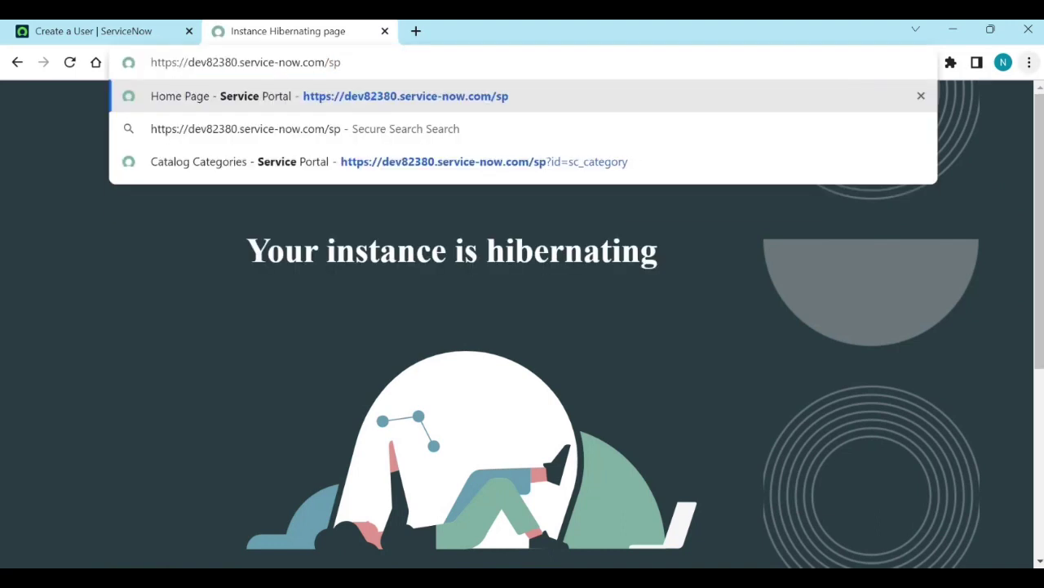
pyautogui.press('Return')
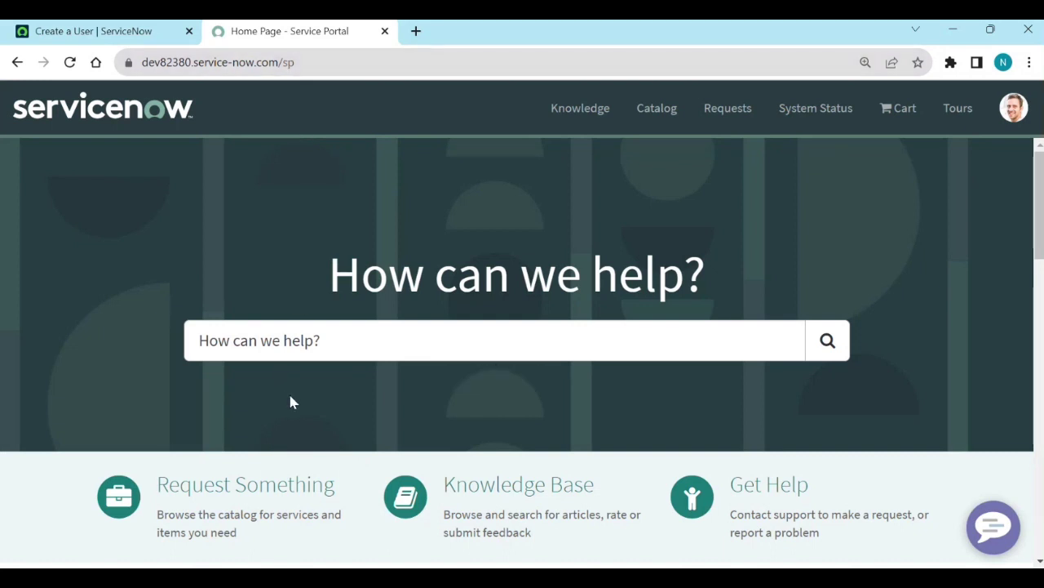
# Step: Browse the portal's Request Something categories and compare them with the catalog and category path of the Create a User item
pyautogui.scroll(-1, 297, 405)
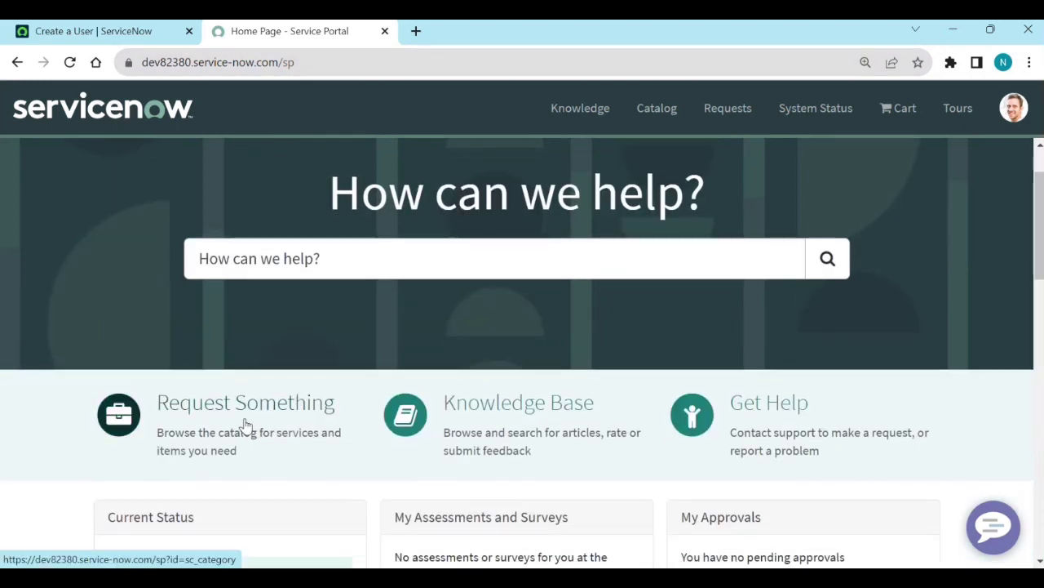
pyautogui.click(246, 419)
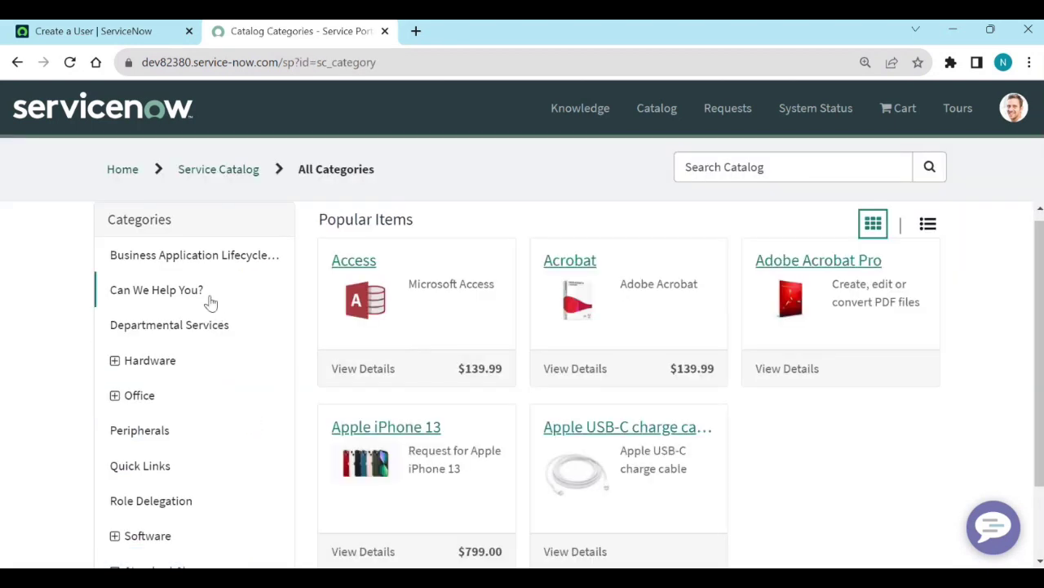
pyautogui.scroll(-2, 189, 457)
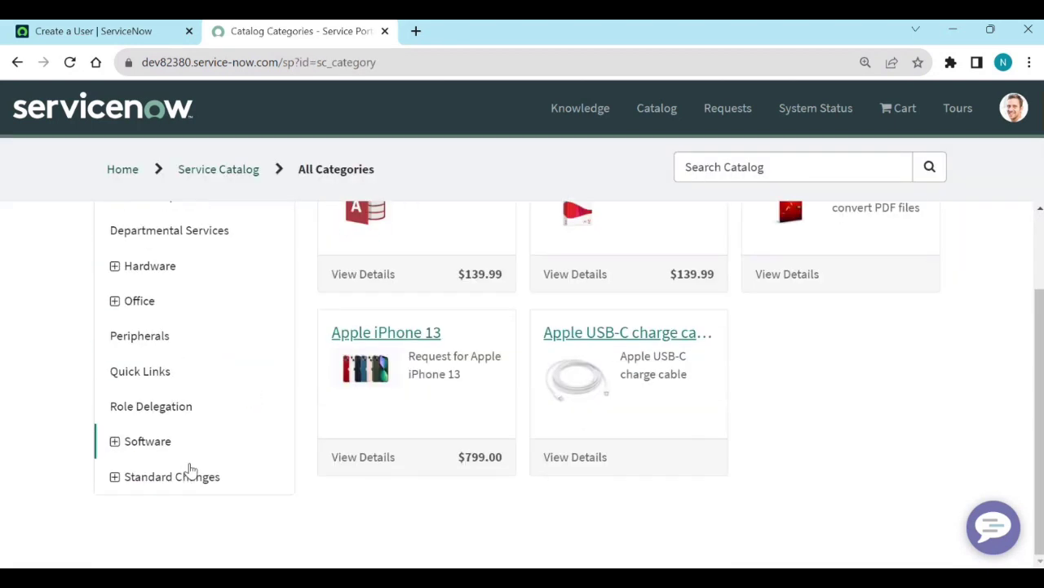
pyautogui.click(102, 30)
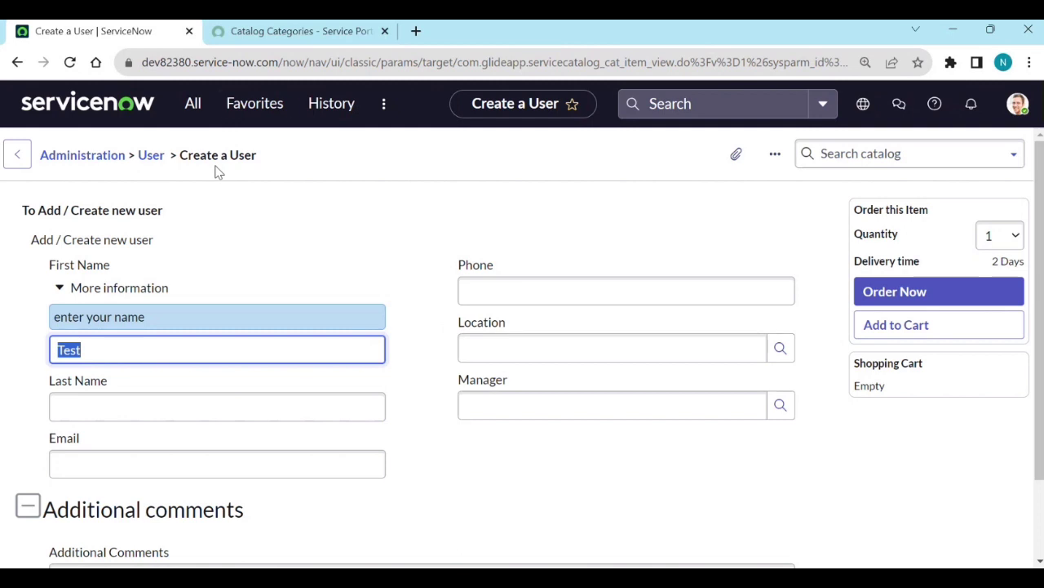
pyautogui.click(286, 35)
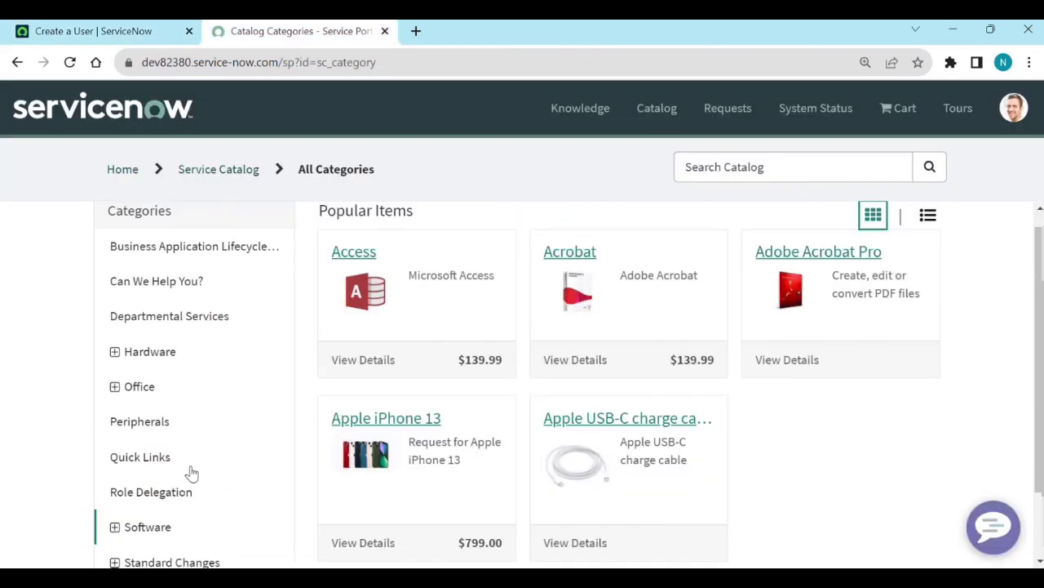
# Step: Search the Service Portal catalog for "create a user"
pyautogui.scroll(1, 190, 473)
pyautogui.click(722, 168)
pyautogui.write('cr')
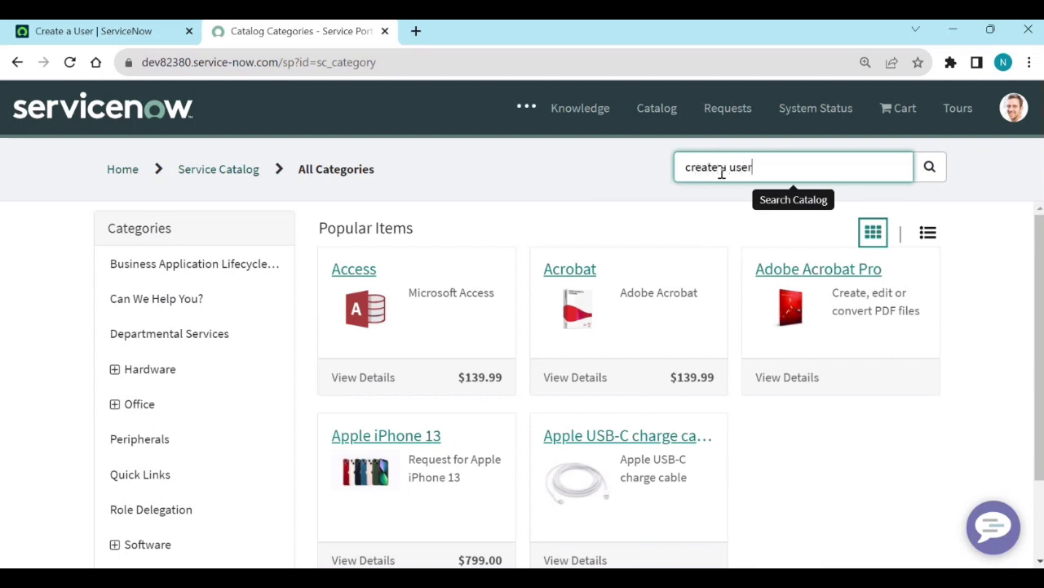
pyautogui.write('eate a user')
pyautogui.press('Return')
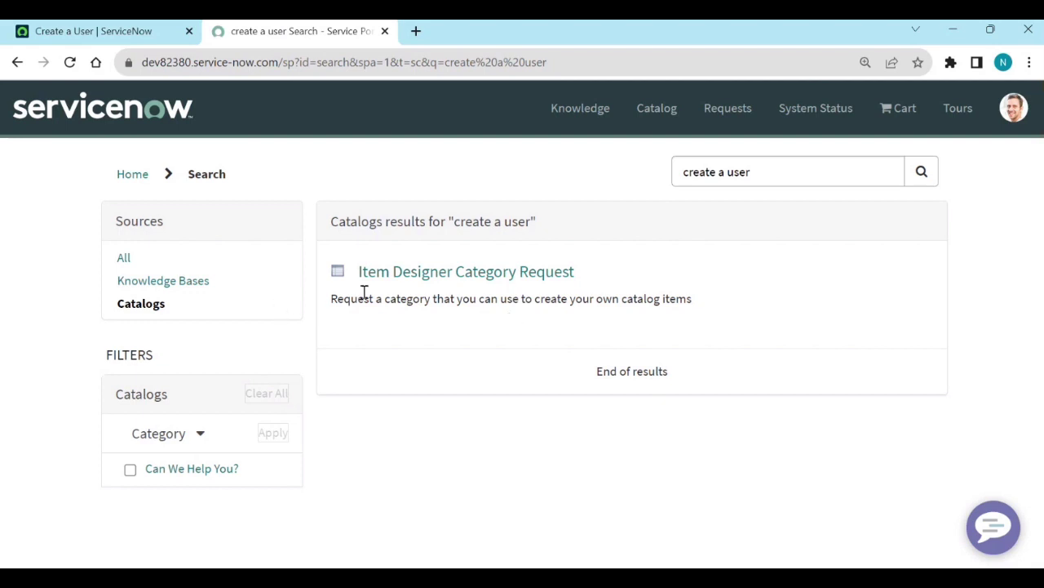
# Step: Return to the admin tab and use the navigation filter "portal" to bring up the list of service portals
pyautogui.click(102, 38)
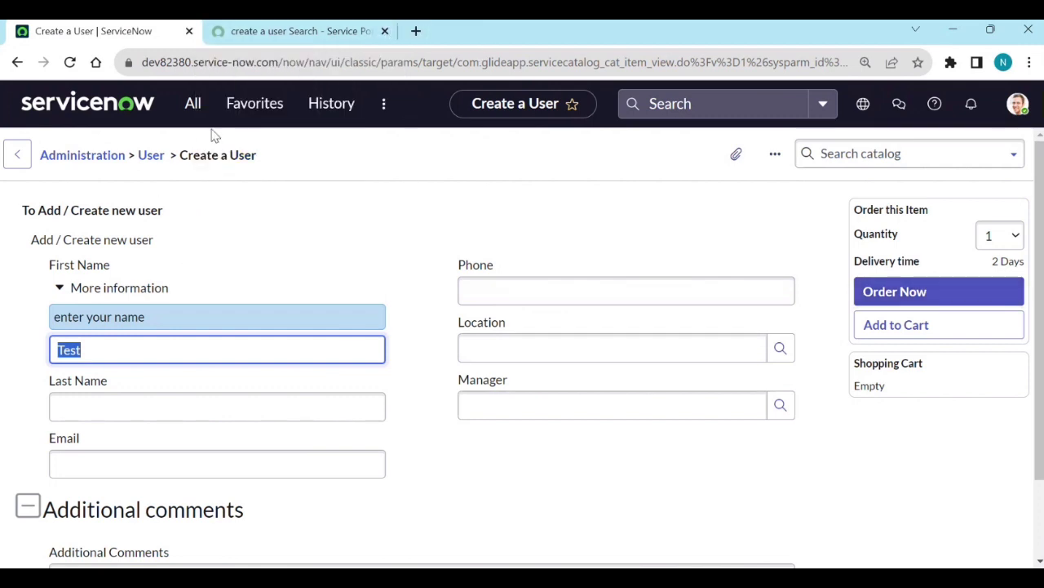
pyautogui.click(194, 112)
pyautogui.click(175, 353)
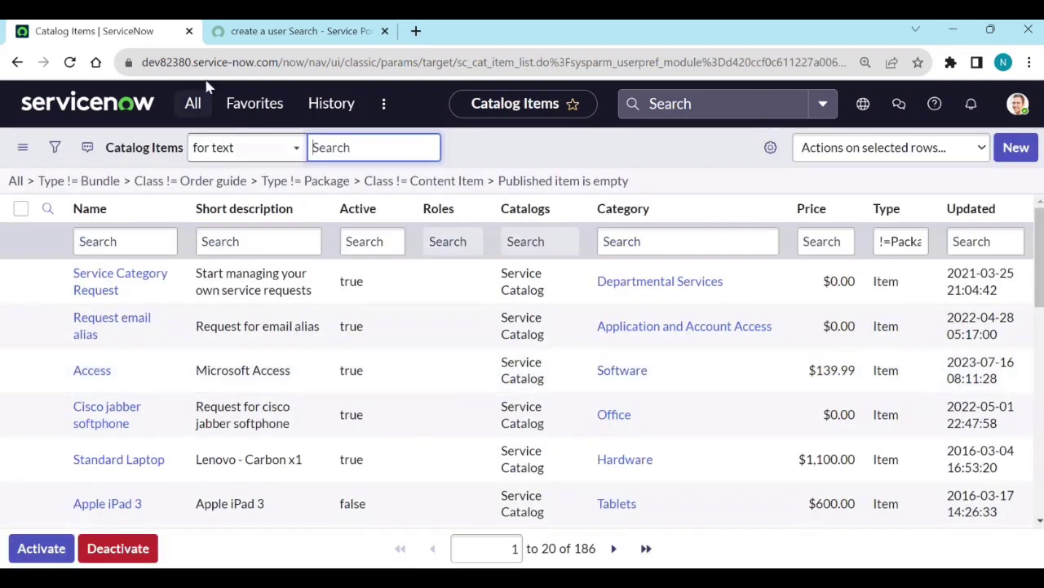
pyautogui.click(192, 103)
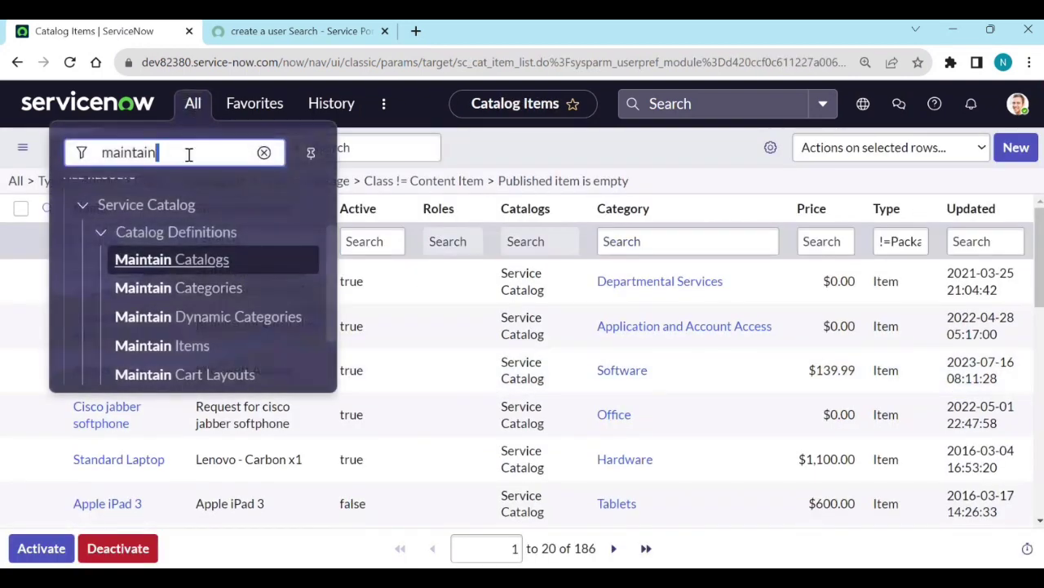
pyautogui.doubleClick(188, 154)
pyautogui.write('portal')
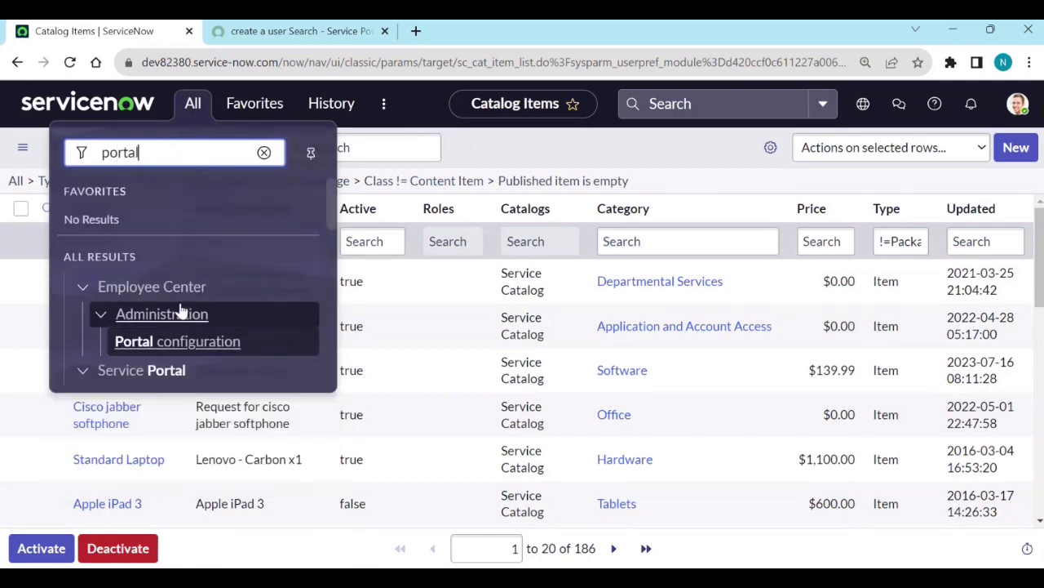
pyautogui.scroll(-2, 182, 305)
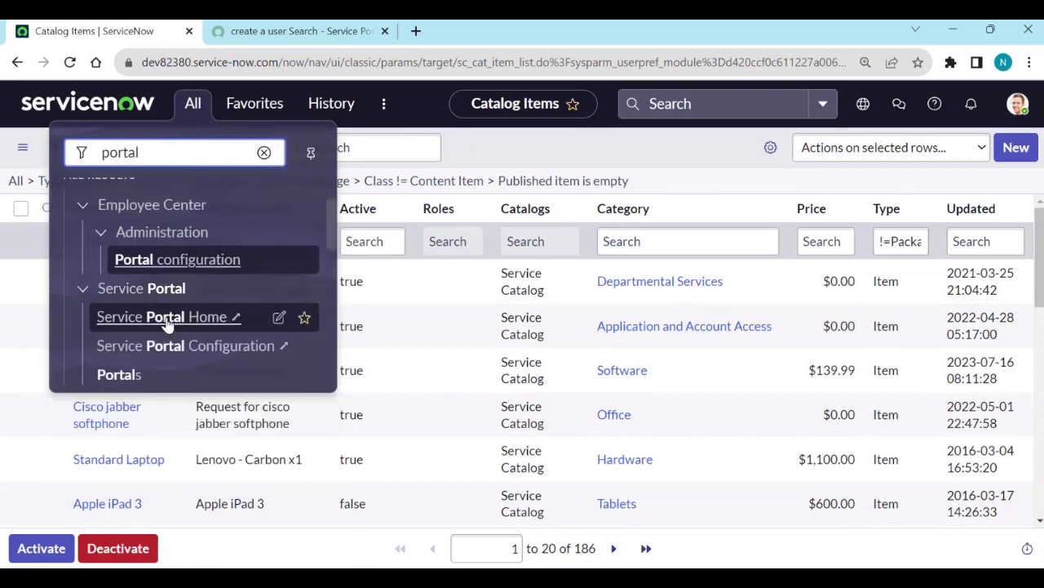
pyautogui.click(134, 376)
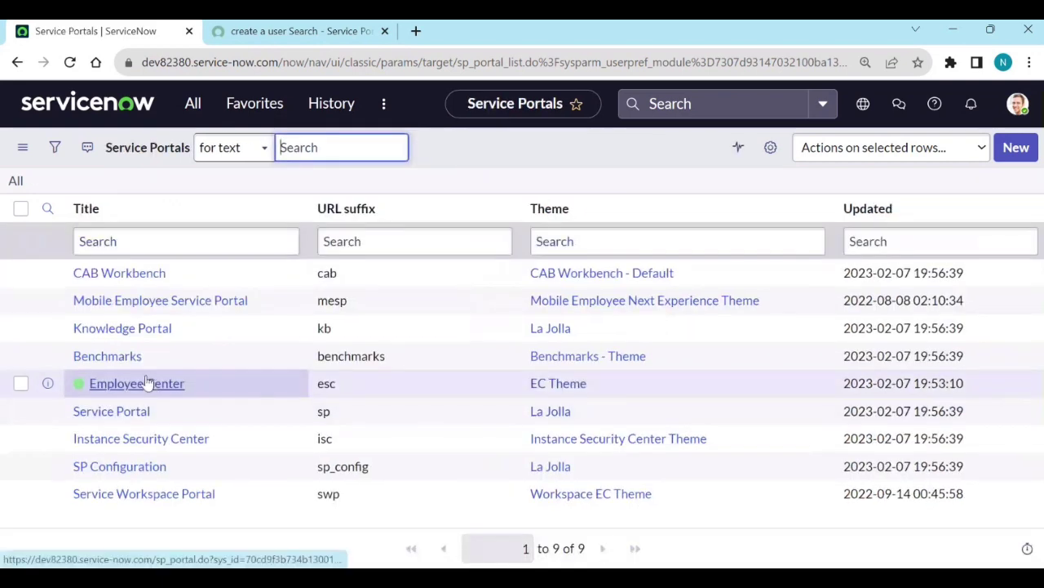
# Step: Open the Service Portal record with URL suffix sp and show its related Catalogs list
pyautogui.click(122, 412)
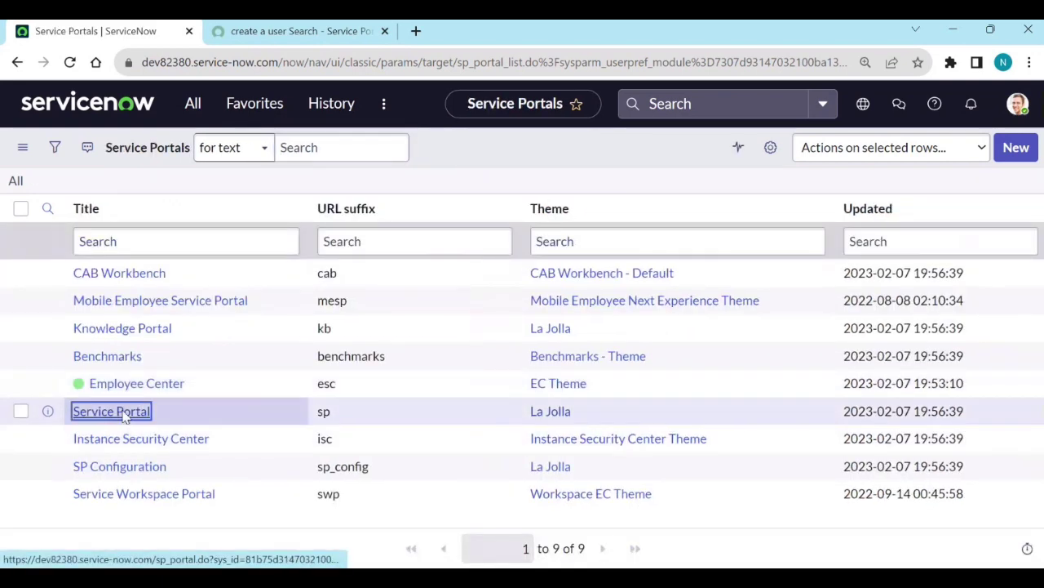
pyautogui.click(319, 412)
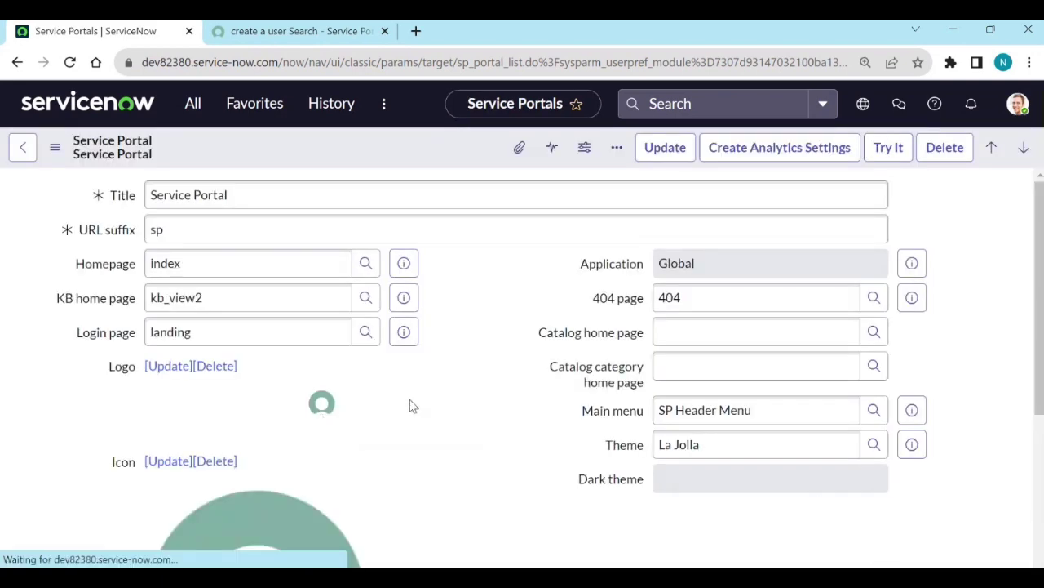
pyautogui.scroll(-4, 414, 416)
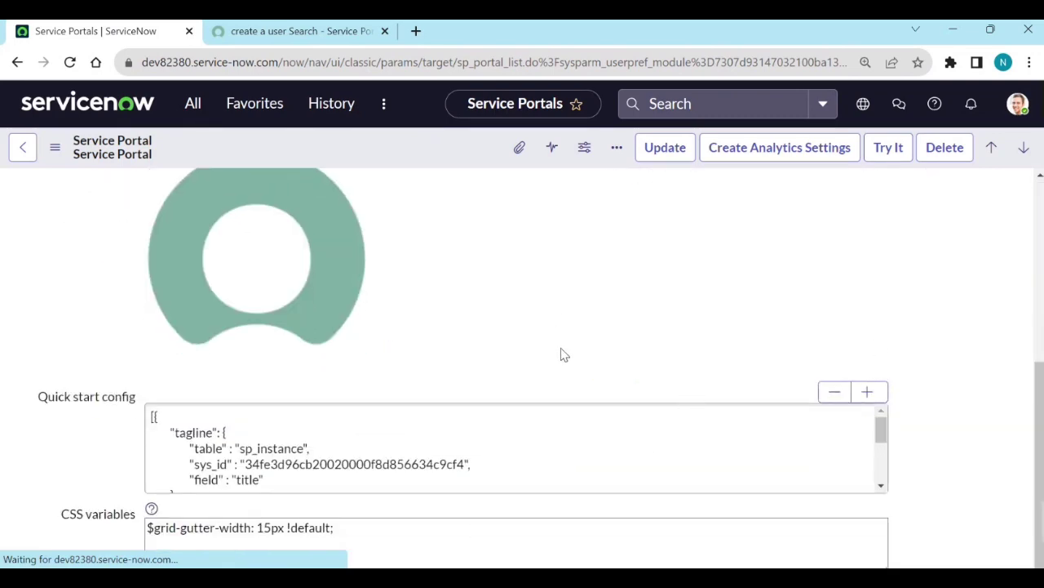
pyautogui.scroll(-3, 563, 359)
pyautogui.scroll(-9, 564, 366)
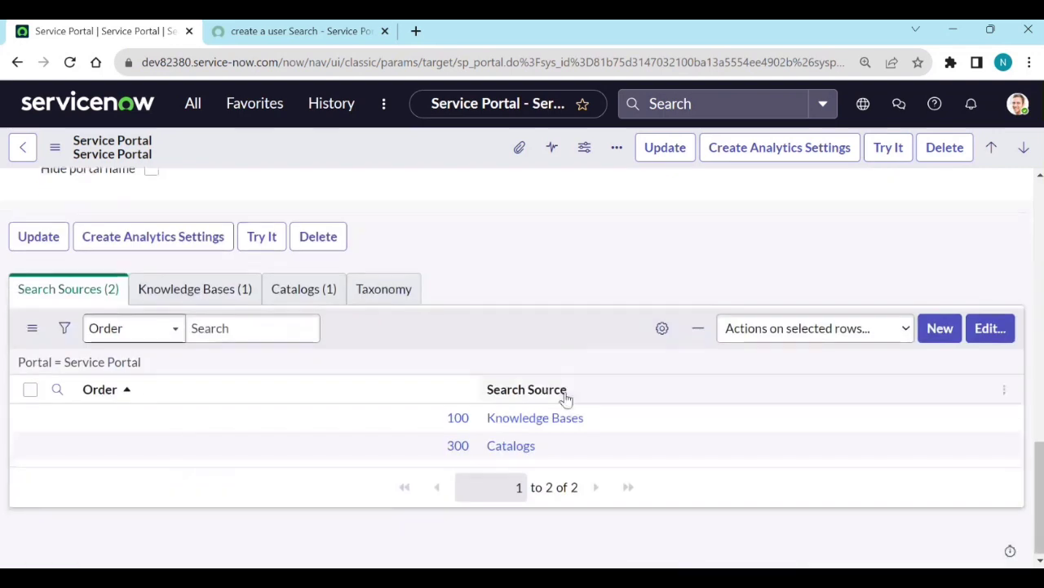
pyautogui.click(307, 295)
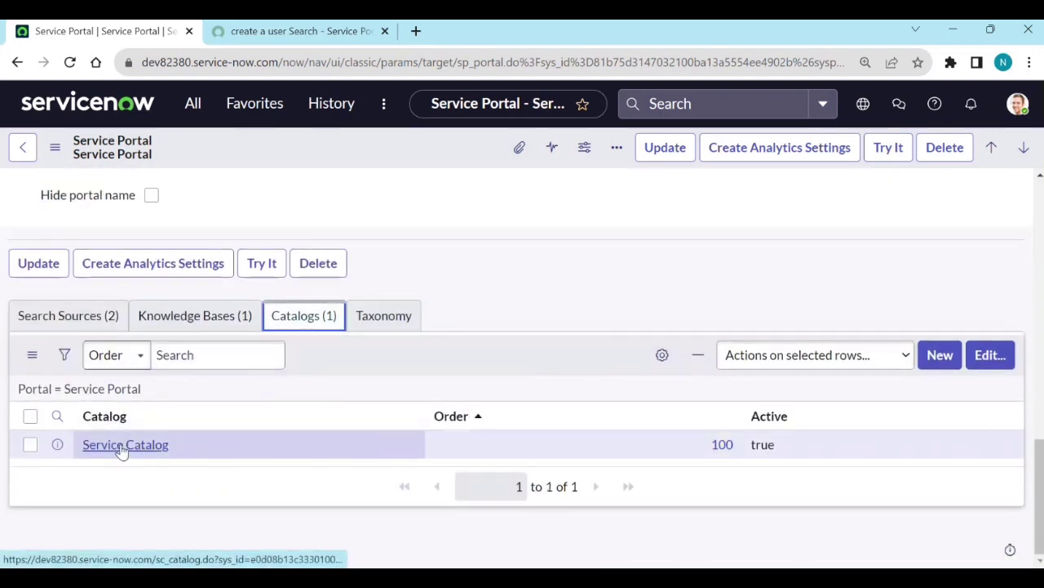
# Step: Add the Administration catalog to the Service Portal's catalogs list and save the members
pyautogui.click(989, 357)
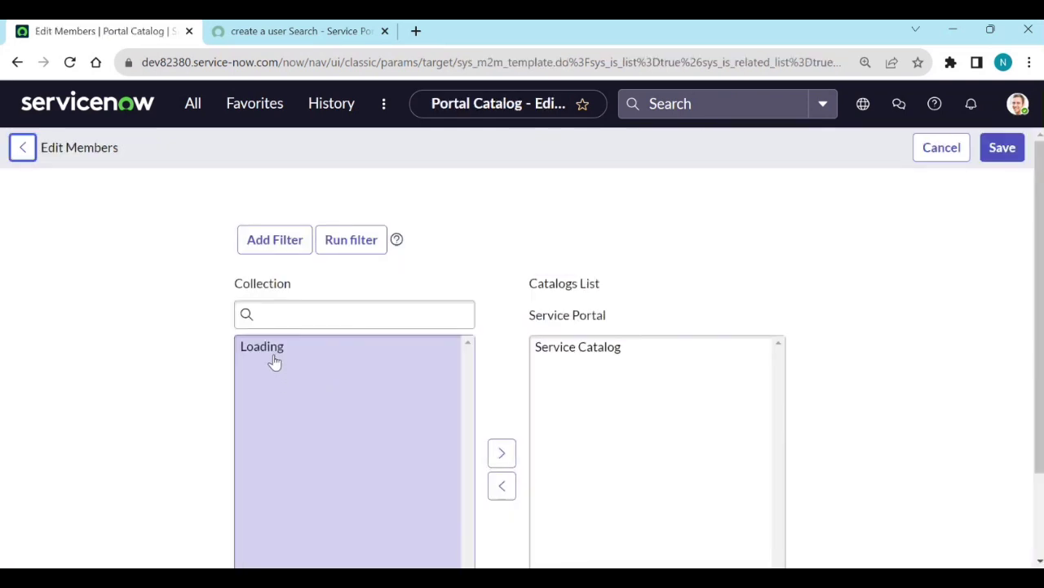
pyautogui.scroll(-1, 282, 394)
pyautogui.scroll(1, 471, 430)
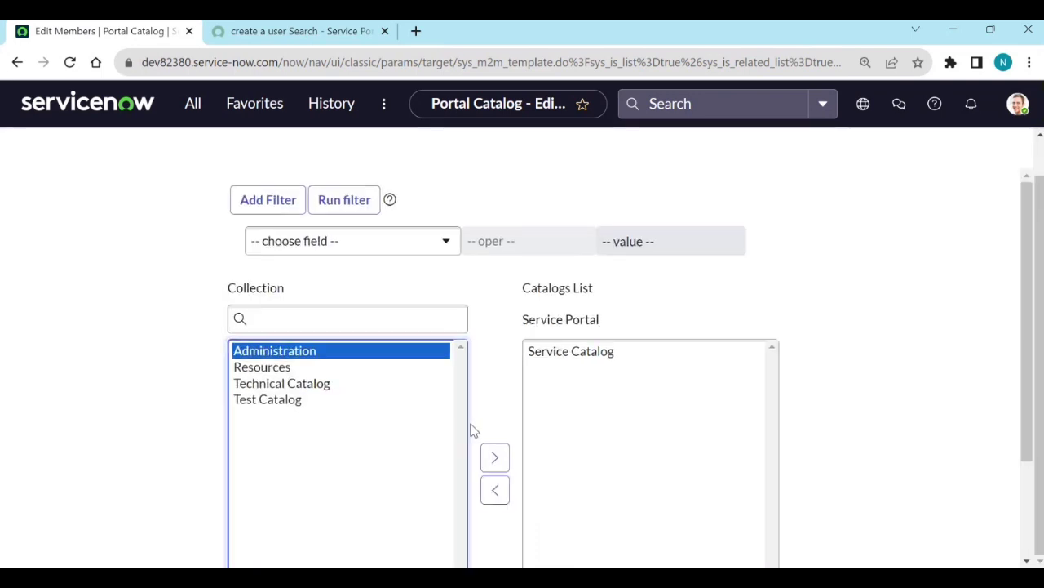
pyautogui.click(495, 457)
pyautogui.scroll(-3, 494, 460)
pyautogui.click(540, 497)
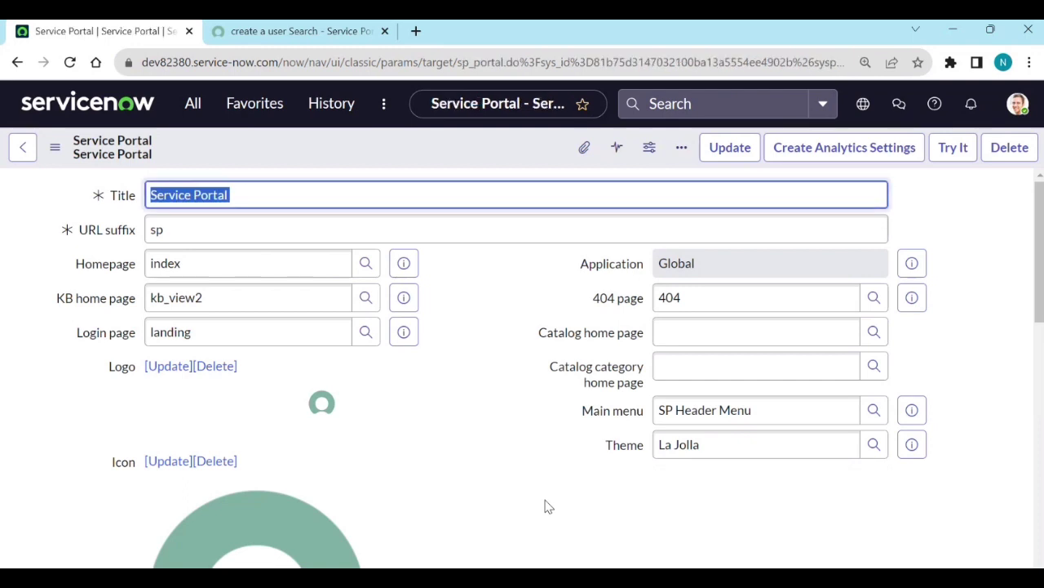
# Step: Reload the portal's "create a user" search and filter the results by the Administration catalog
pyautogui.click(289, 34)
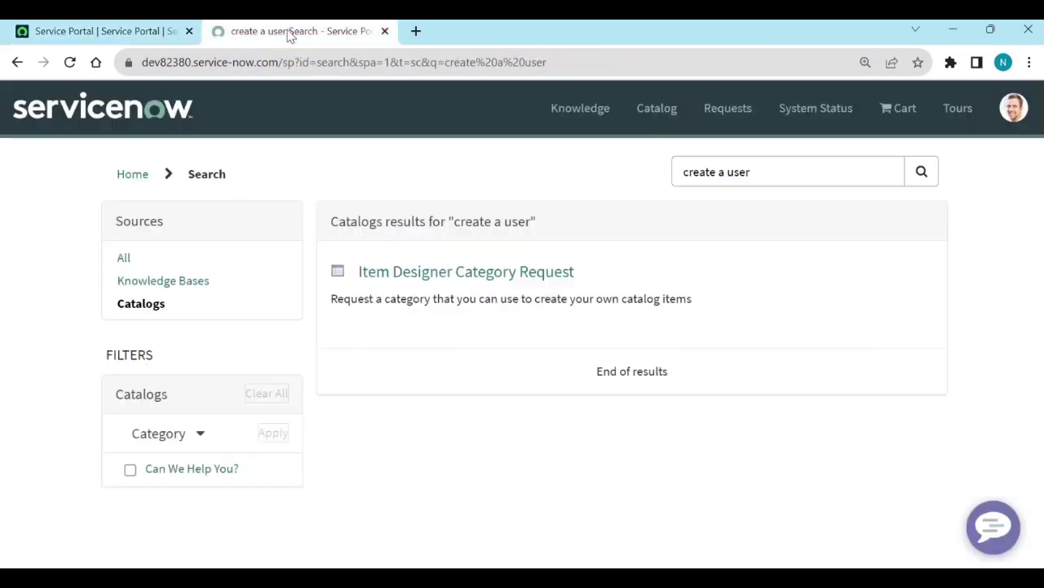
pyautogui.click(70, 63)
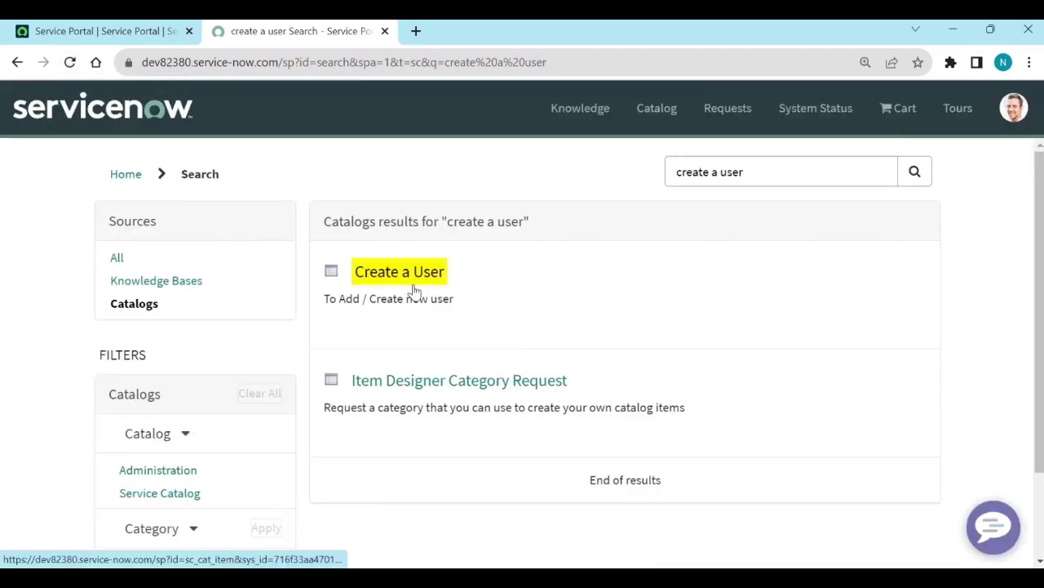
pyautogui.scroll(-2, 157, 431)
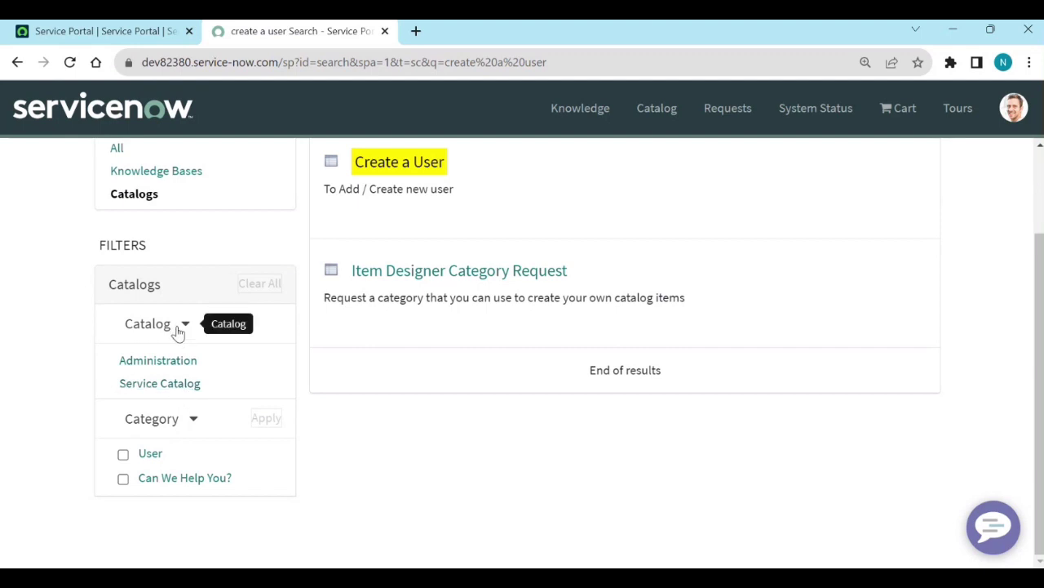
pyautogui.click(168, 364)
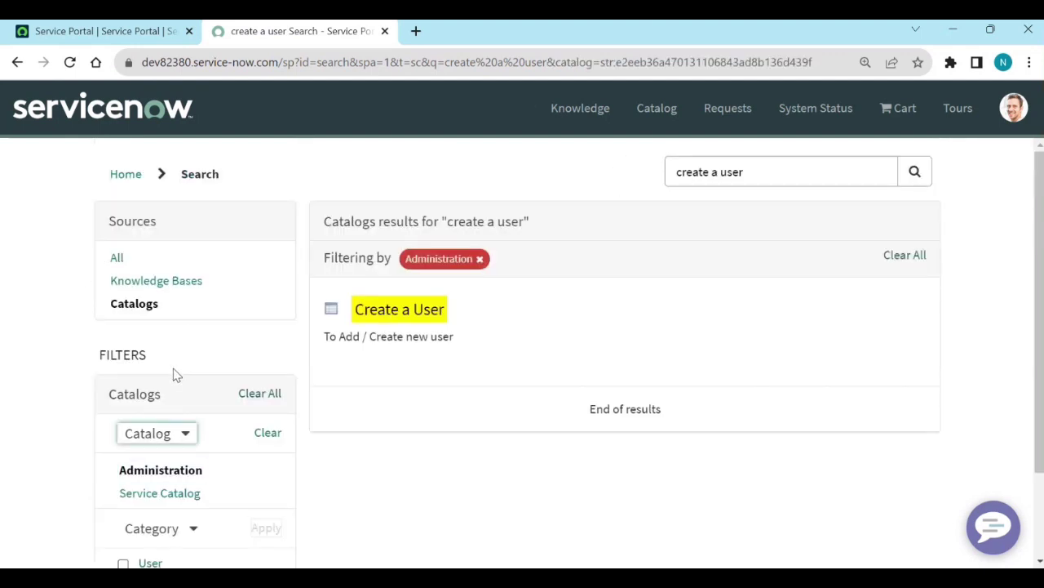
pyautogui.scroll(-2, 204, 490)
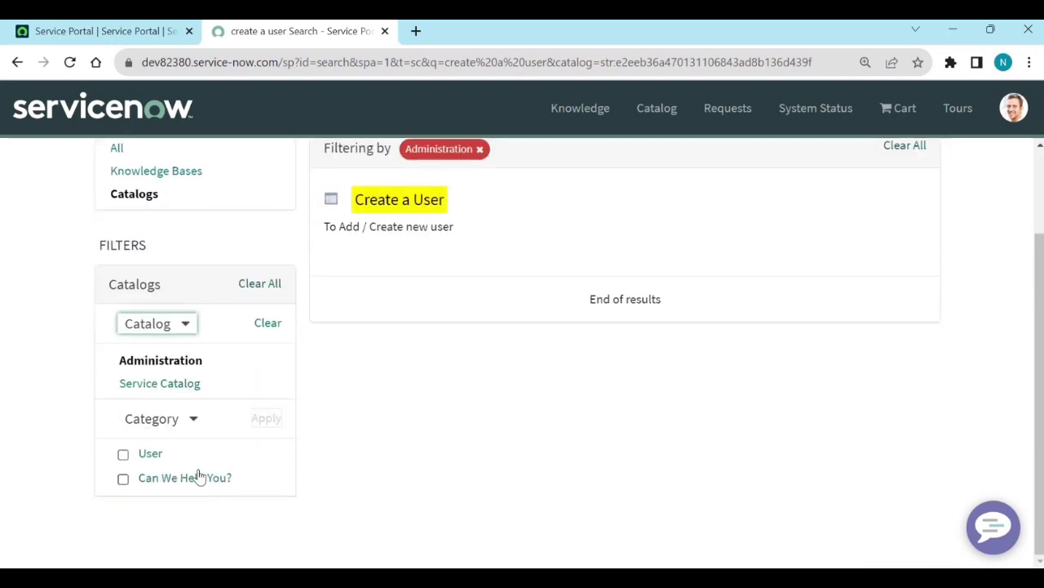
# Step: From the portal home page, browse the Administration catalog's User category and open the Create a User item
pyautogui.scroll(2, 187, 286)
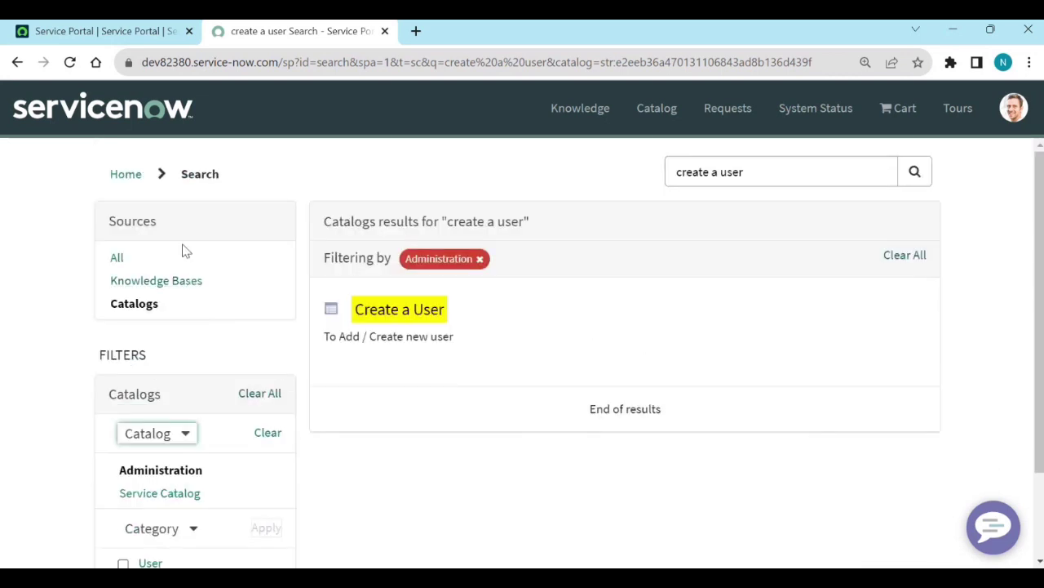
pyautogui.click(94, 120)
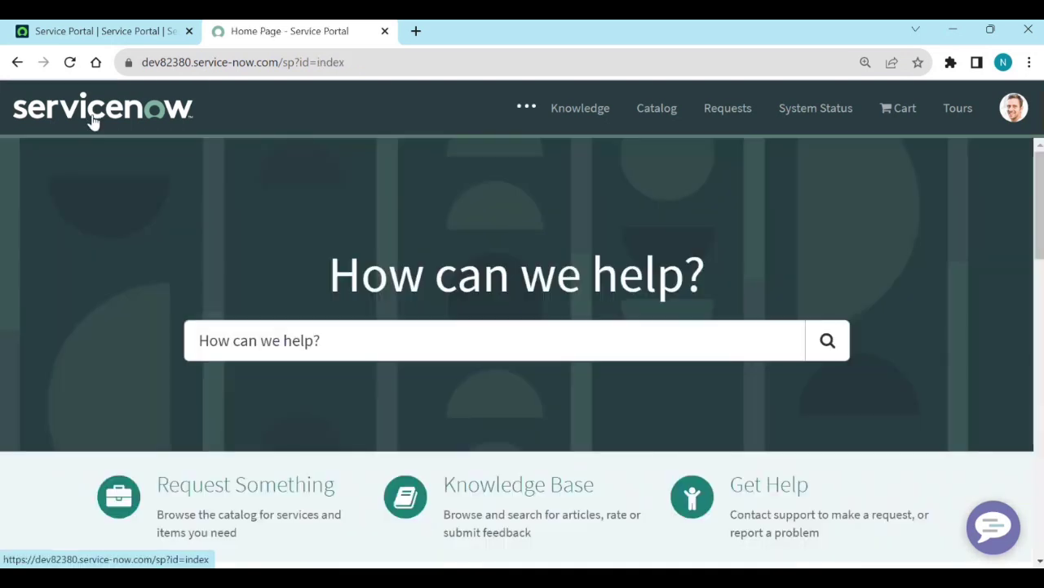
pyautogui.click(231, 518)
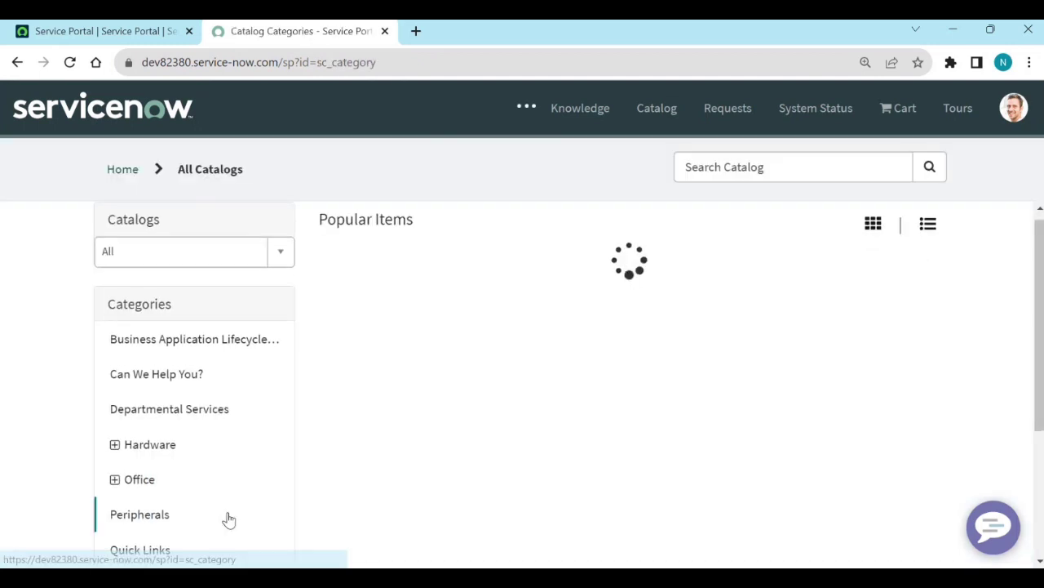
pyautogui.click(276, 252)
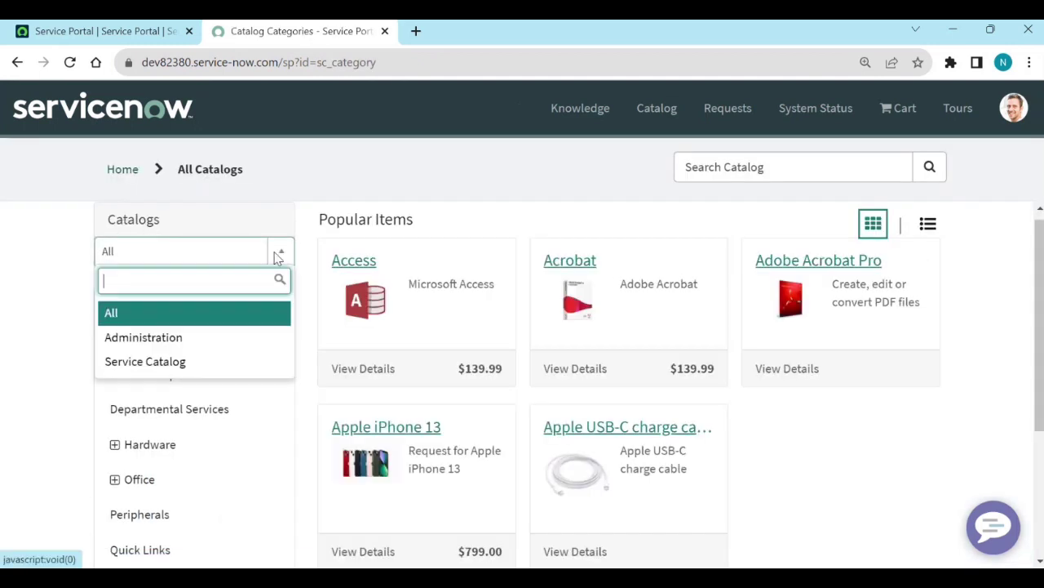
pyautogui.click(170, 346)
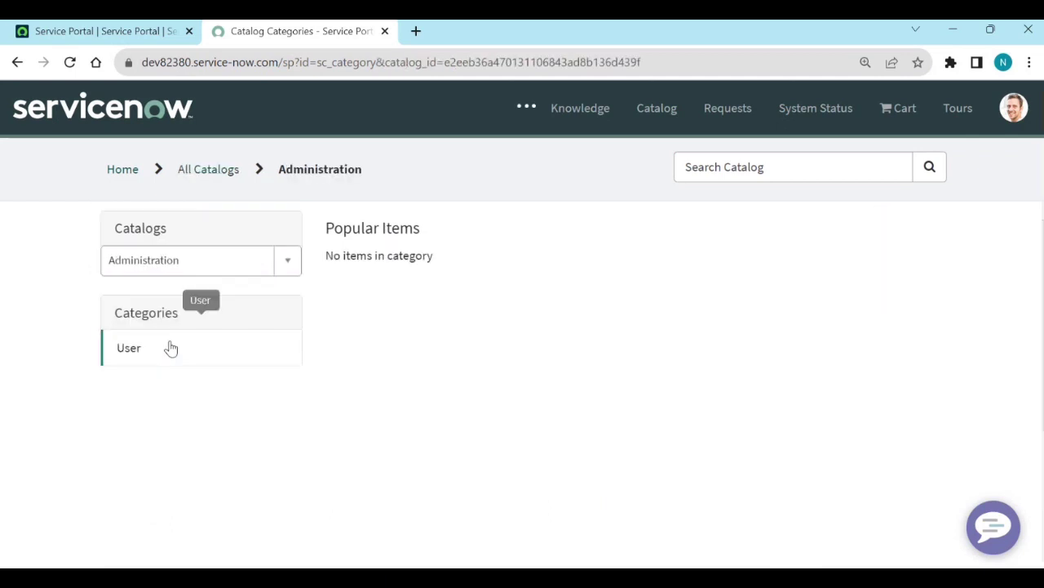
pyautogui.click(132, 350)
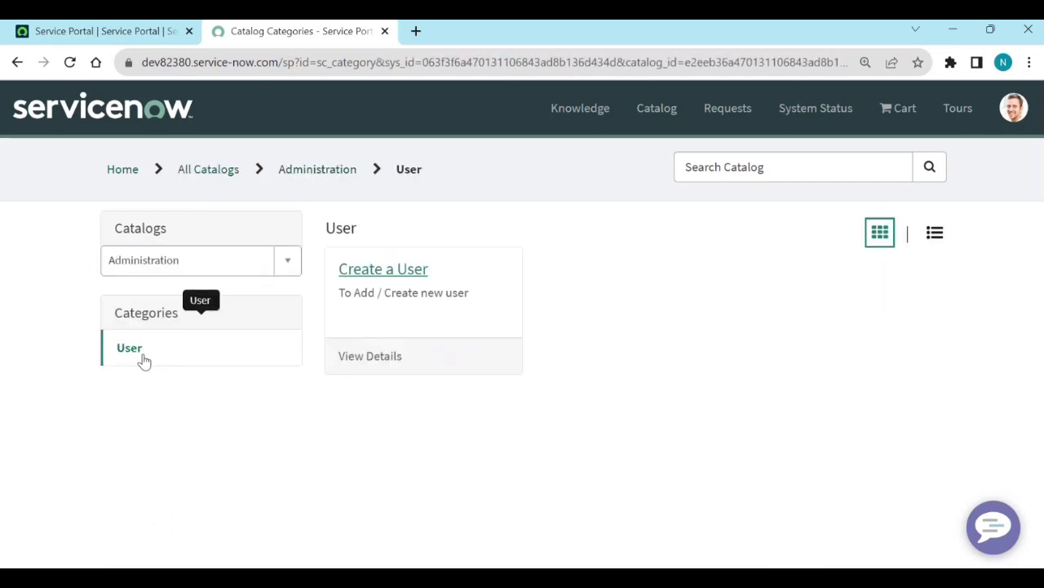
pyautogui.click(399, 282)
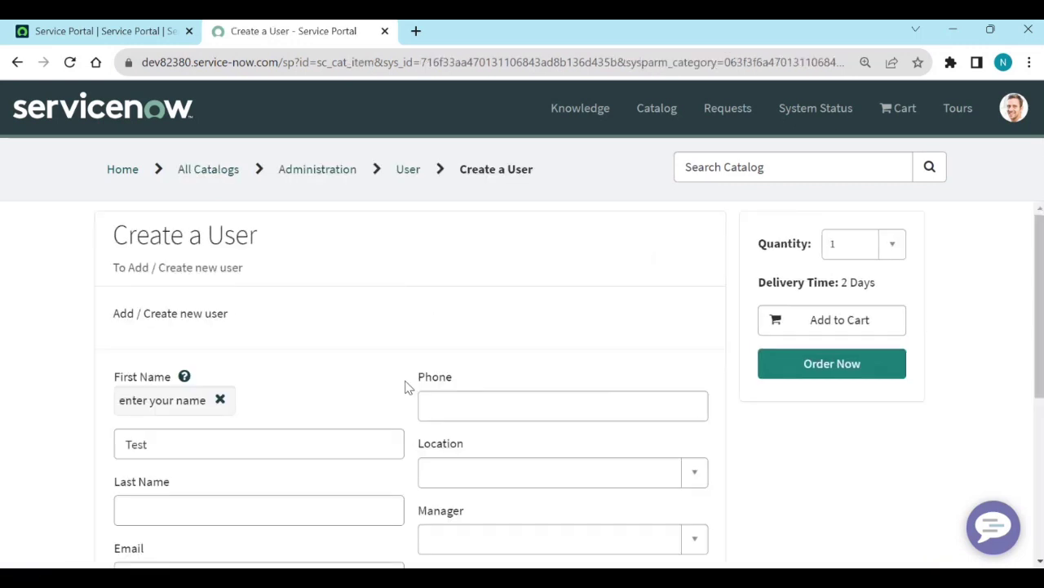
# Step: Review the Create a User form and order the item for System Administrator, checking out with delivery information and special instructions left blank
pyautogui.scroll(-4, 405, 388)
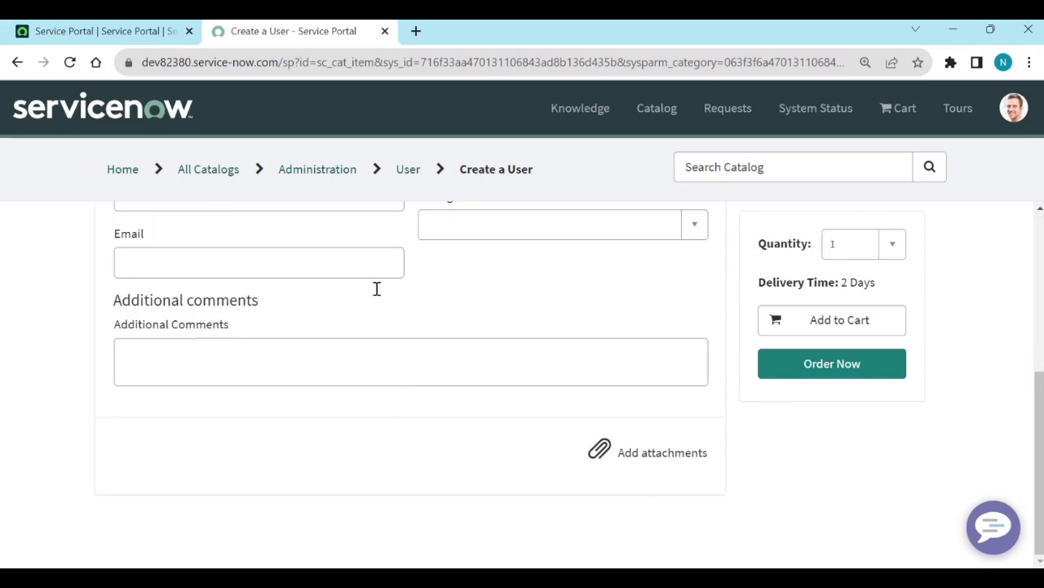
pyautogui.scroll(4, 531, 373)
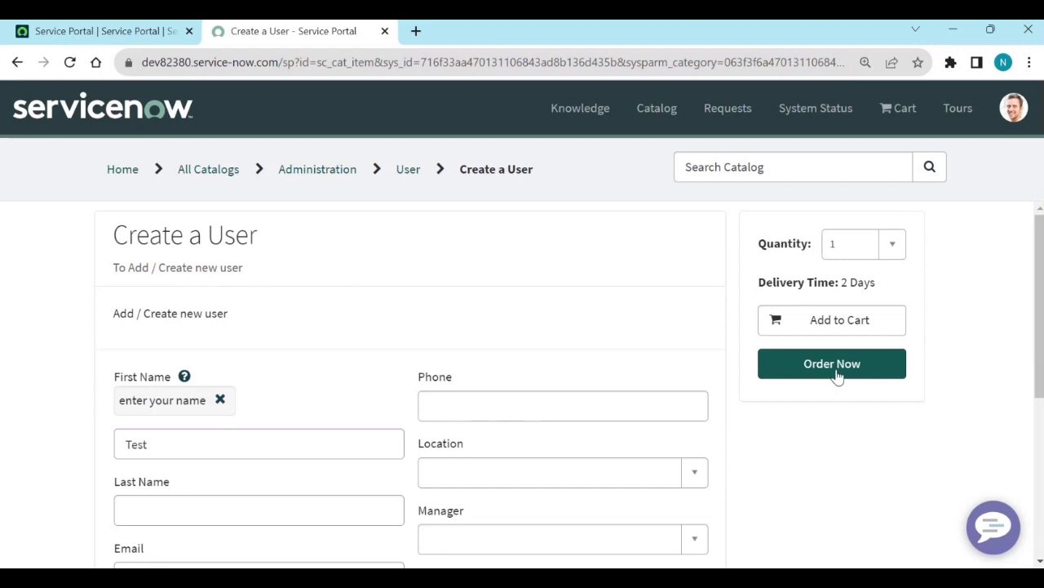
pyautogui.scroll(-3, 515, 429)
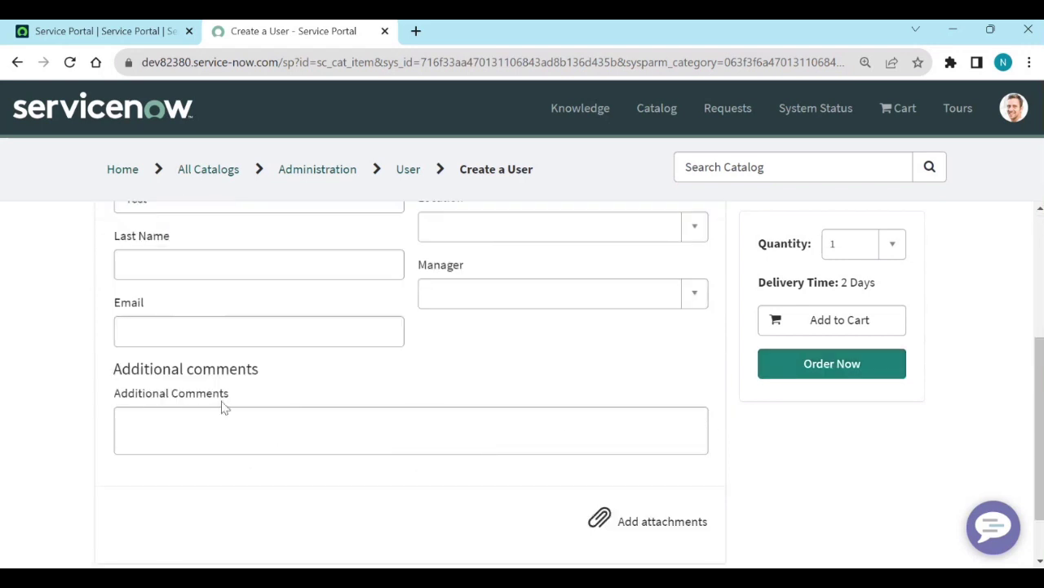
pyautogui.scroll(2, 224, 408)
pyautogui.click(841, 369)
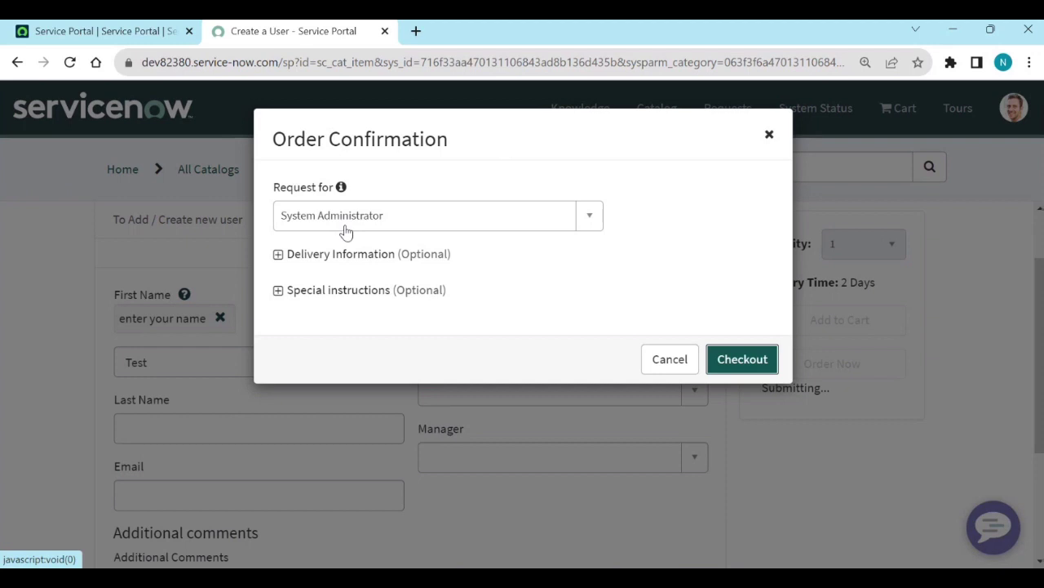
pyautogui.click(279, 256)
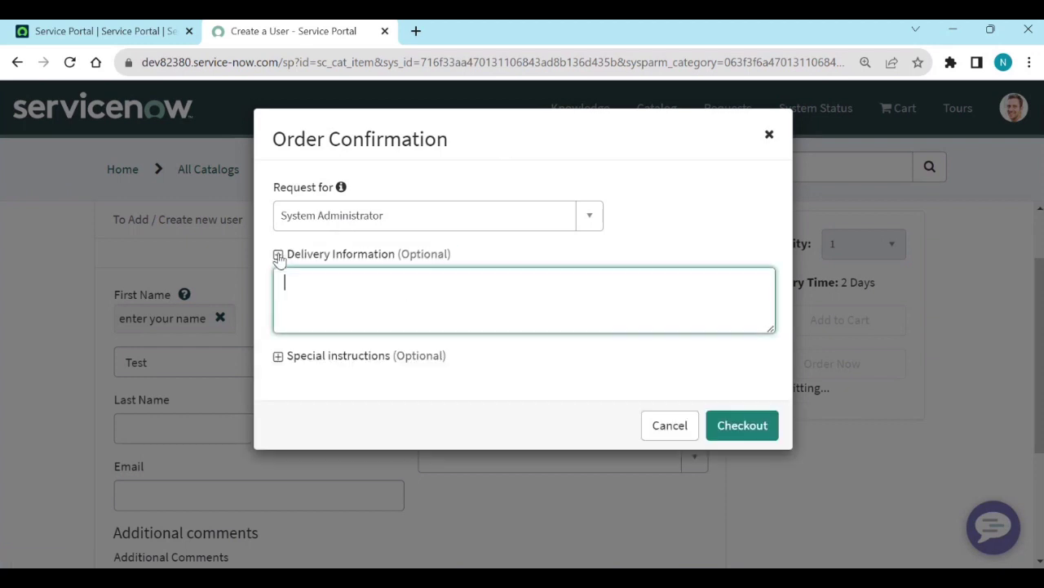
pyautogui.click(278, 255)
pyautogui.click(278, 292)
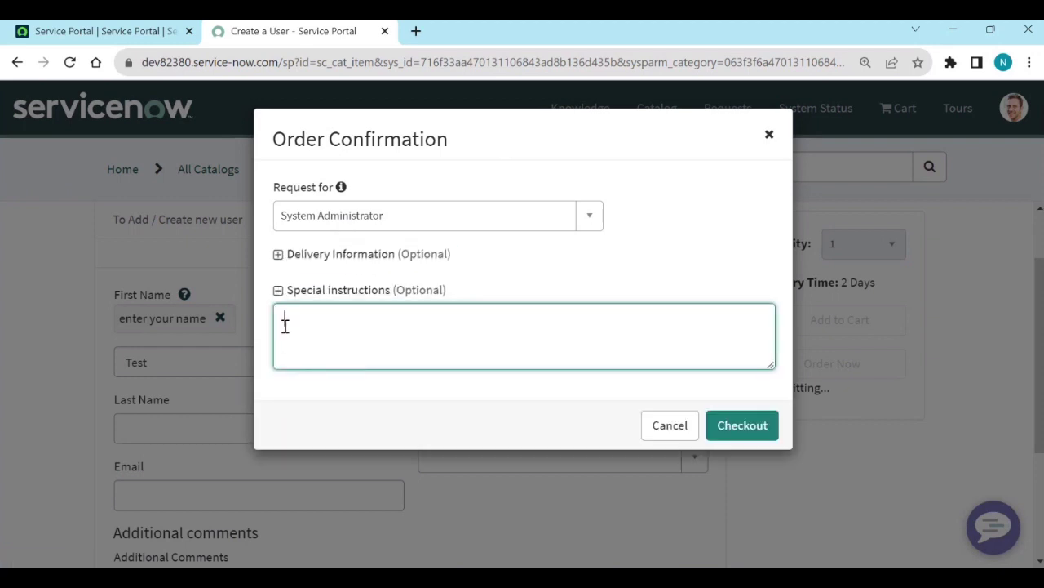
pyautogui.click(744, 432)
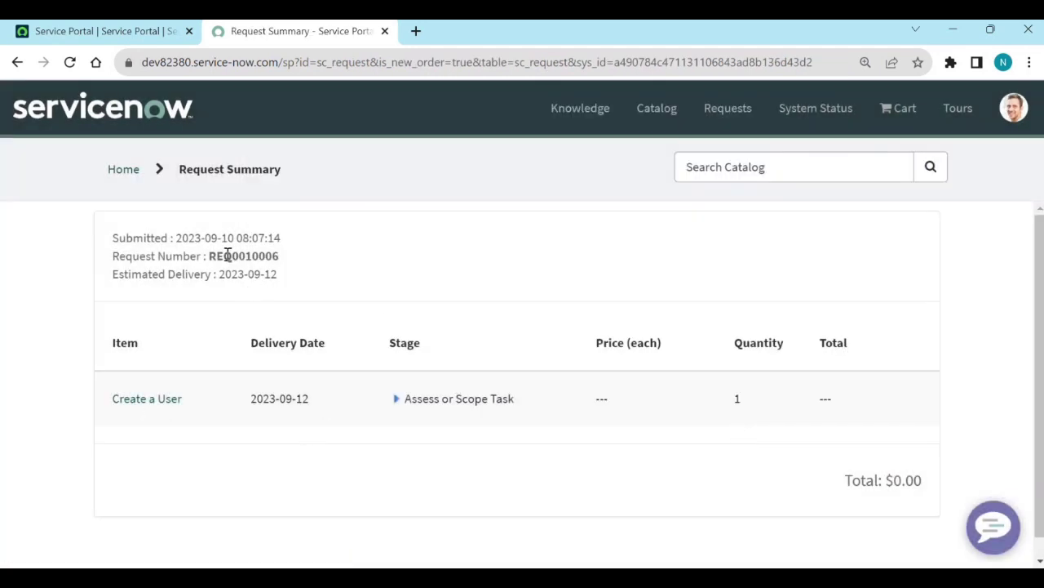
# Step: Return to the admin tab and open Maintain Items through the navigation filter "maintain items"
pyautogui.click(16, 64)
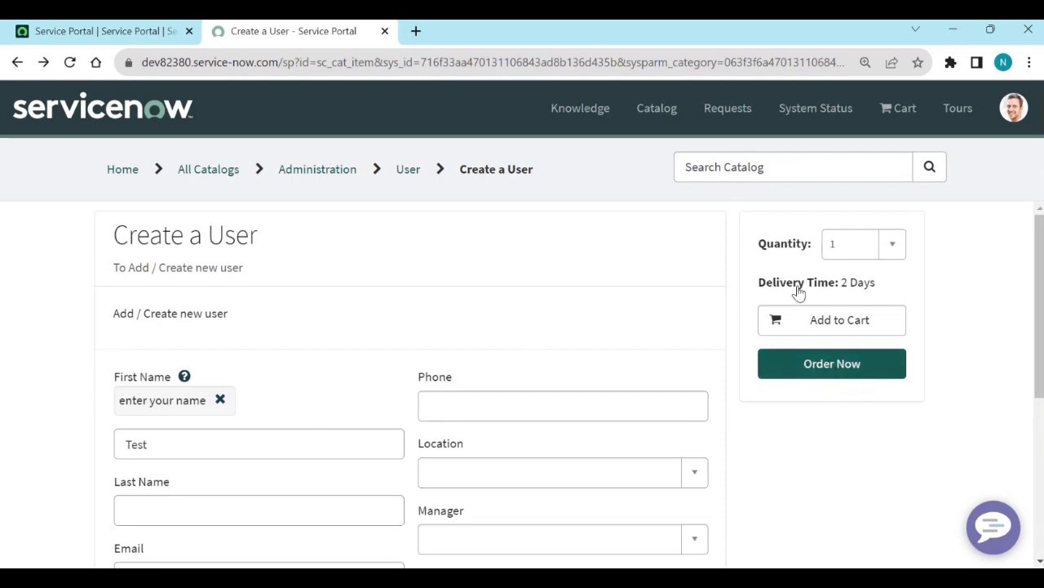
pyautogui.click(36, 31)
pyautogui.click(193, 102)
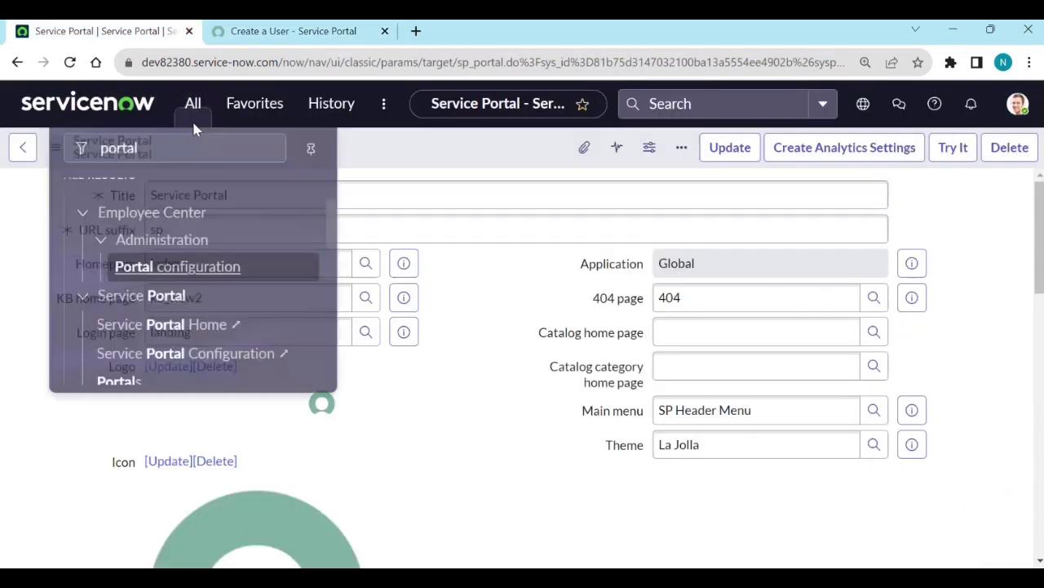
pyautogui.doubleClick(162, 157)
pyautogui.write('maintain')
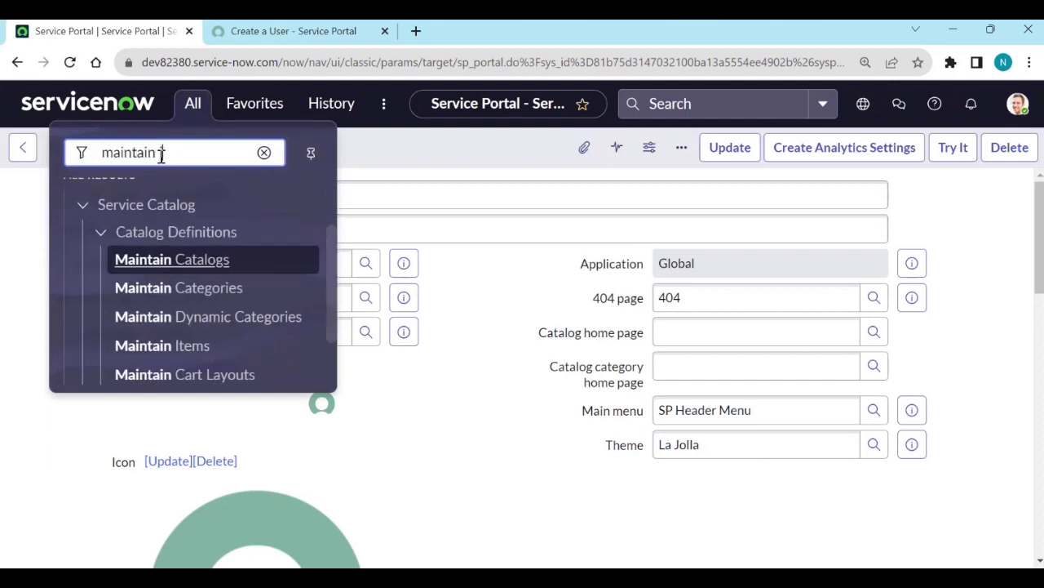
pyautogui.write(' items')
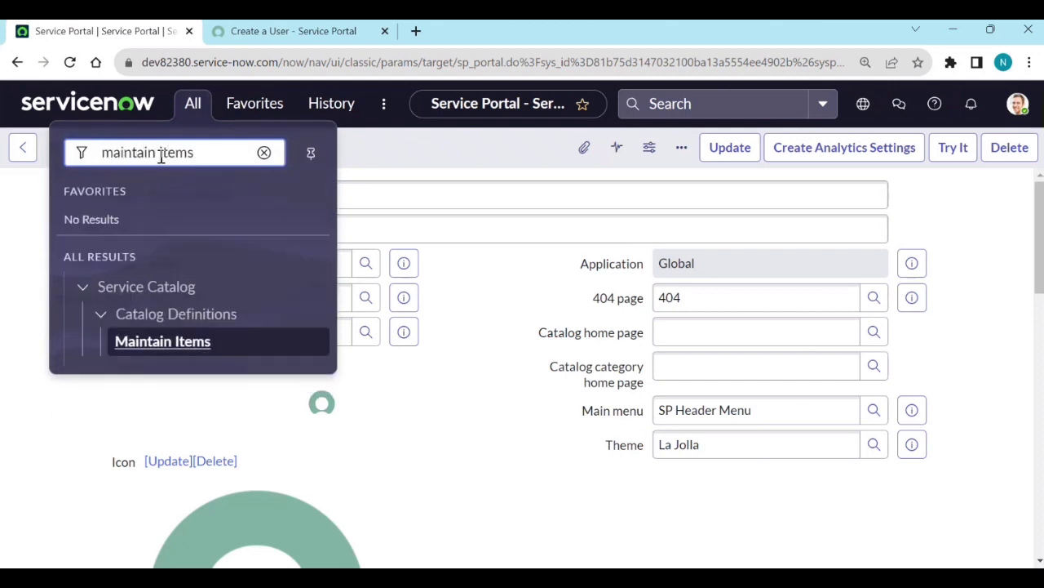
pyautogui.click(136, 341)
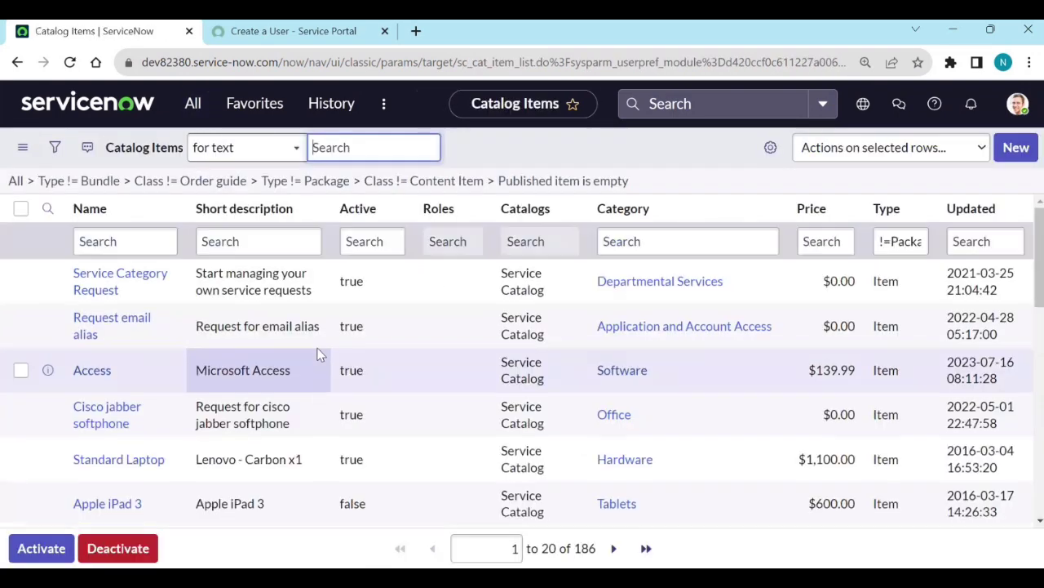
# Step: Filter the catalog items by name with "*user" and open the Portal Settings of the Create a User record
pyautogui.click(139, 239)
pyautogui.write('*')
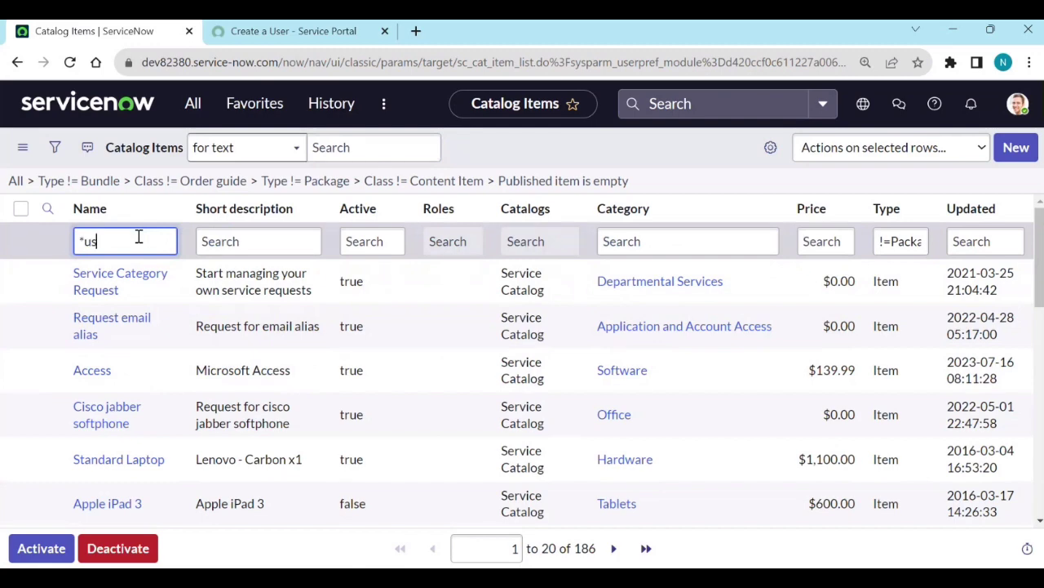
pyautogui.write('user')
pyautogui.press('Return')
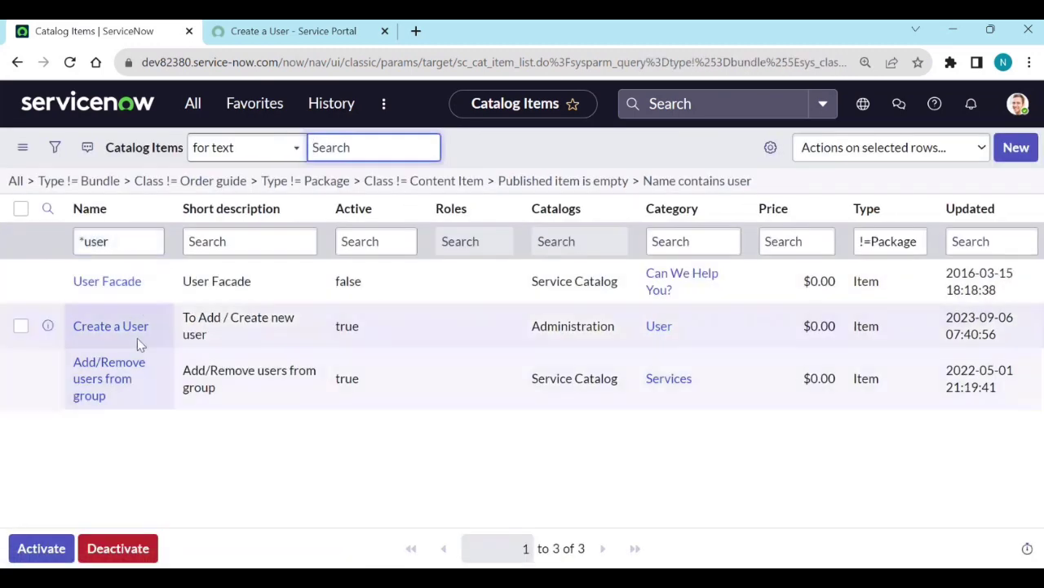
pyautogui.click(134, 329)
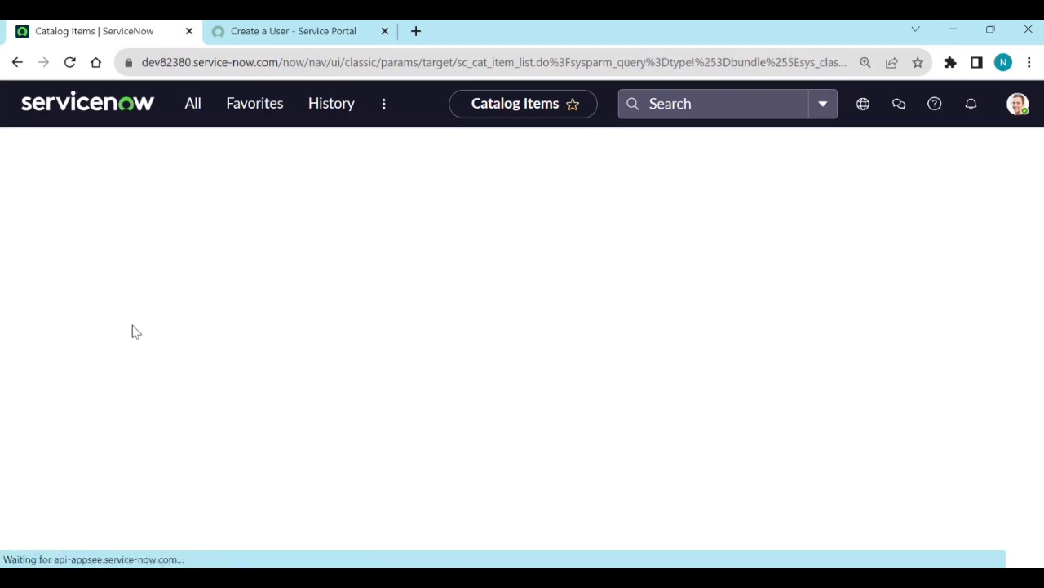
pyautogui.scroll(-4, 455, 332)
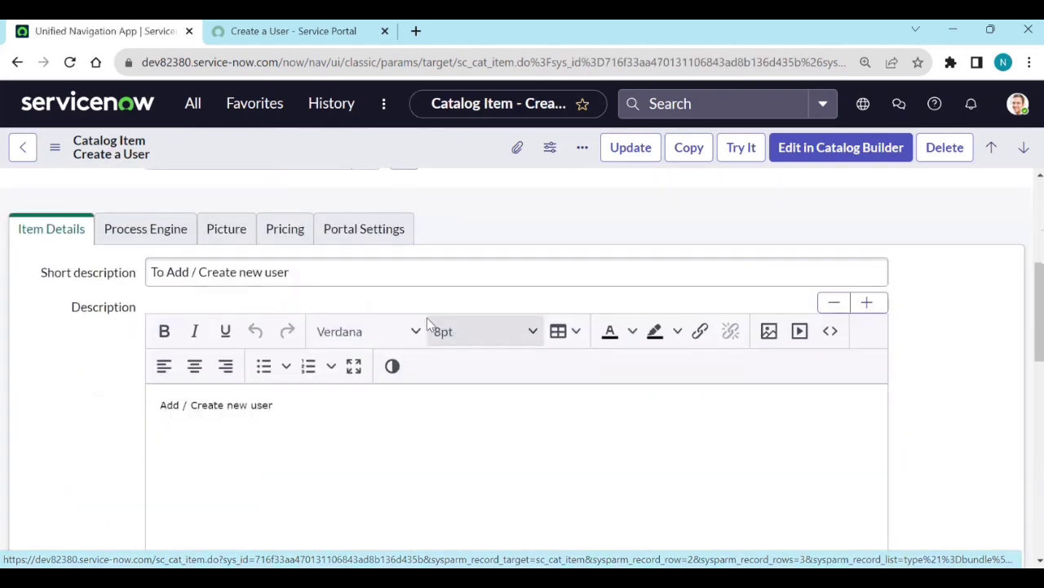
pyautogui.click(354, 232)
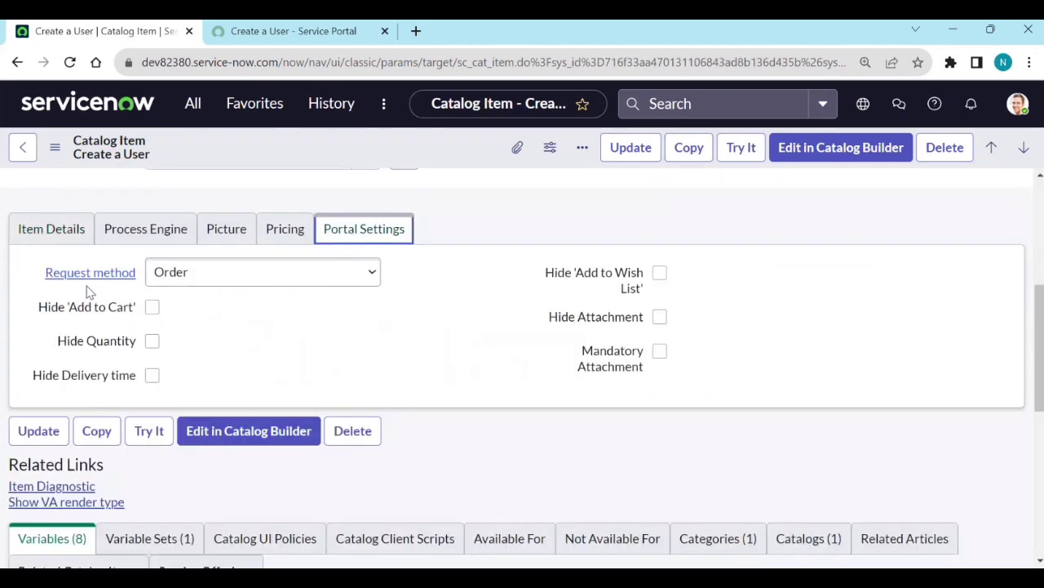
# Step: Set the Create a User item's request method to Request and save the record
pyautogui.click(227, 283)
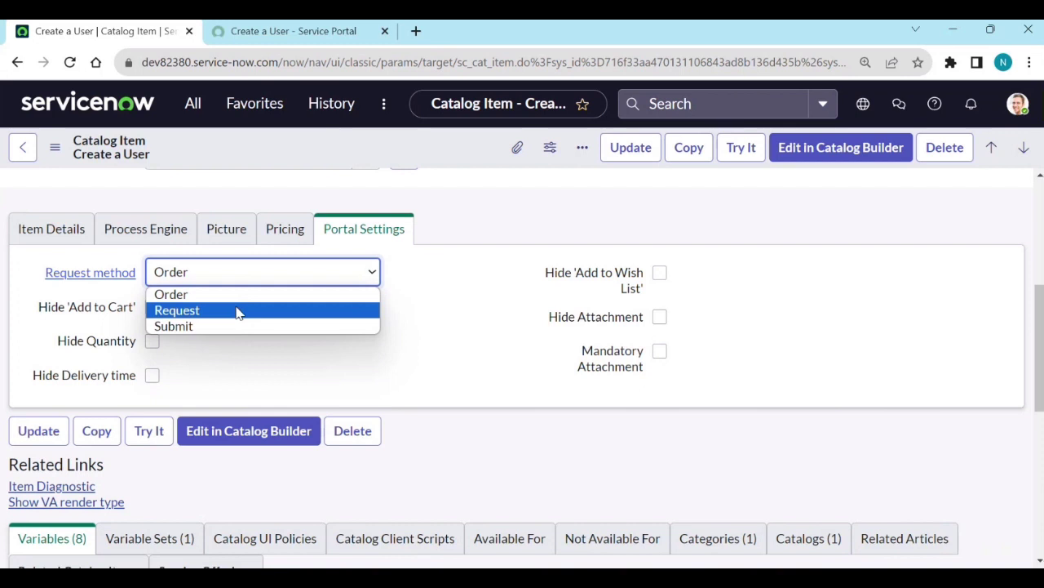
pyautogui.click(239, 311)
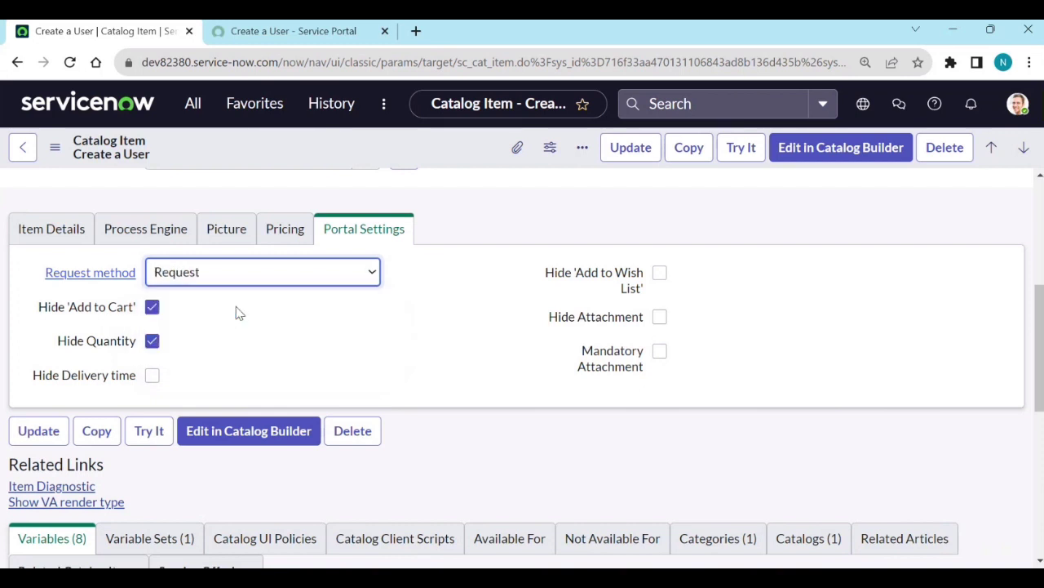
pyautogui.rightClick(431, 157)
pyautogui.click(449, 167)
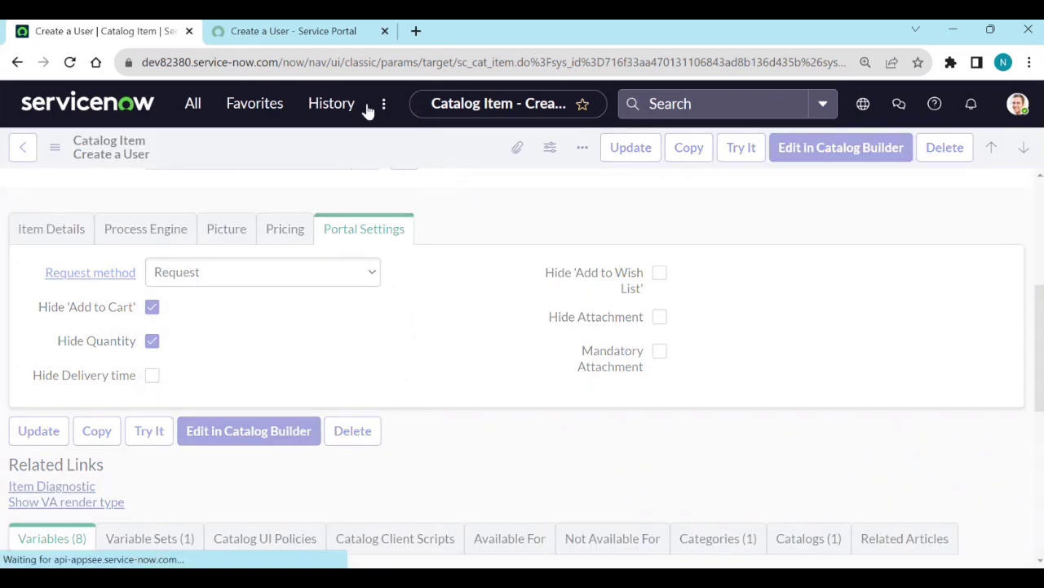
# Step: Reload the item's Service Portal page and view its request confirmation, closing it without submitting the request
pyautogui.click(302, 32)
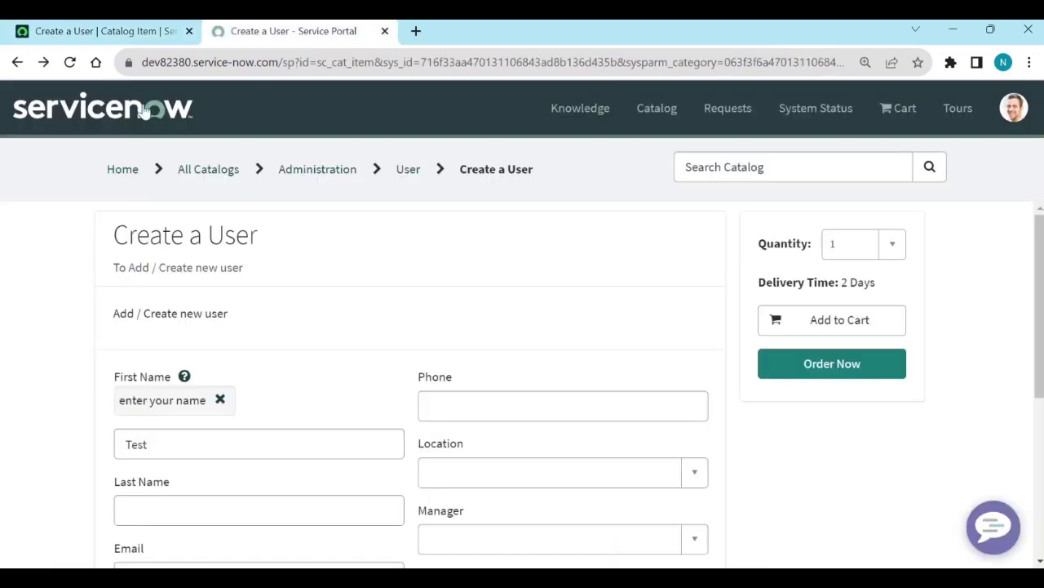
pyautogui.click(70, 62)
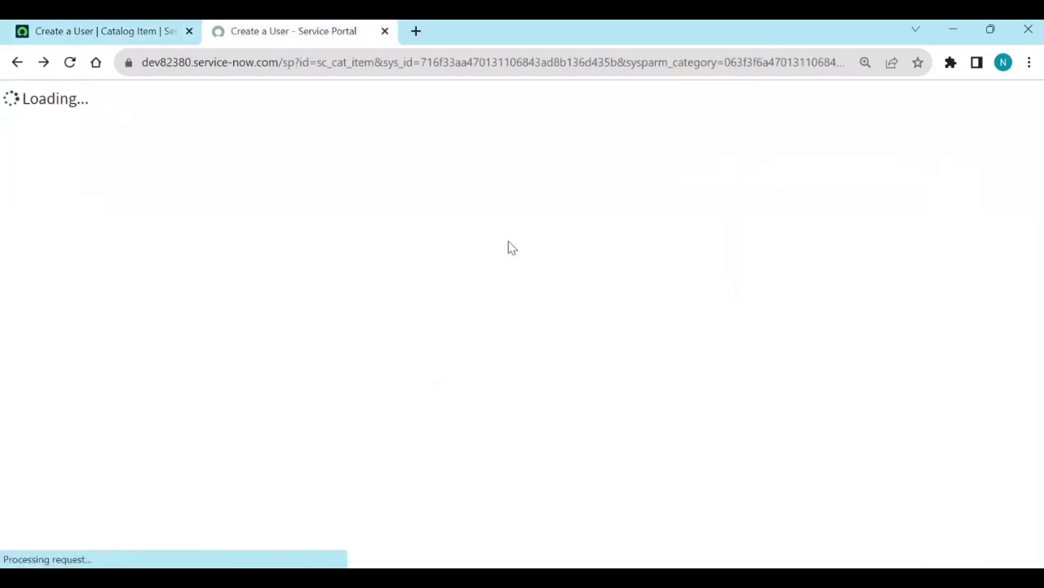
pyautogui.click(844, 276)
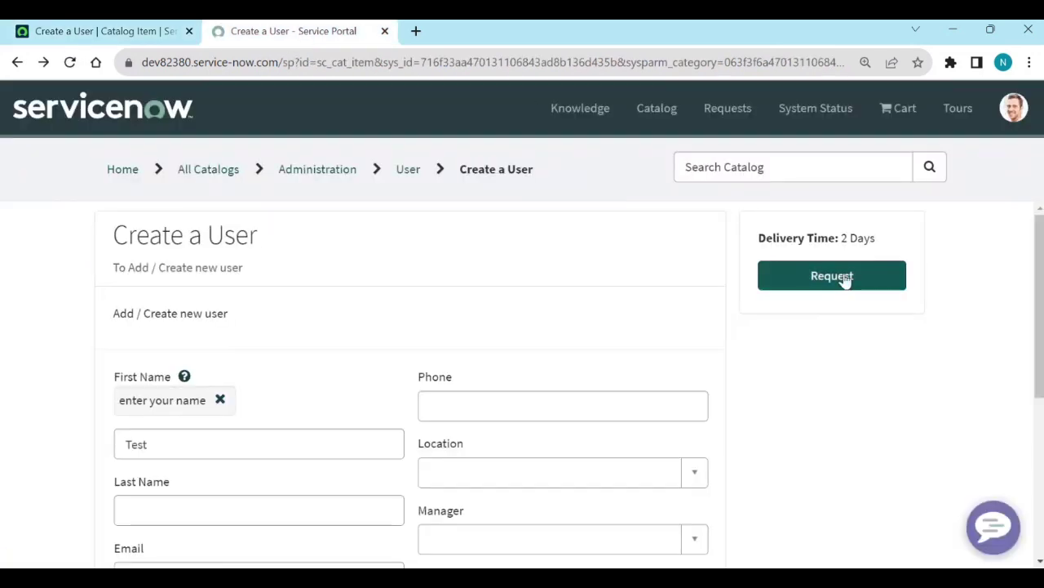
pyautogui.click(863, 278)
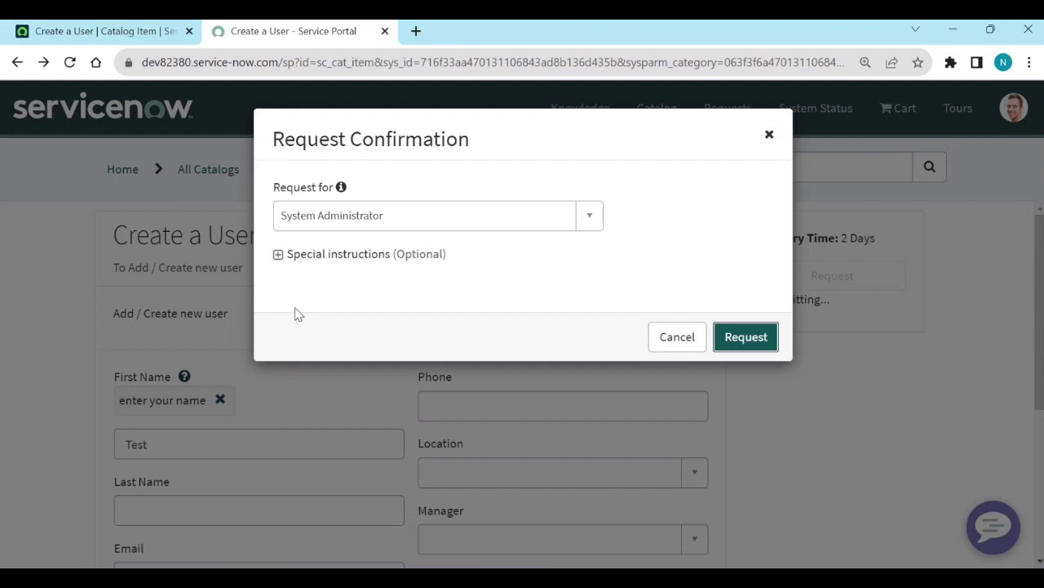
pyautogui.click(769, 135)
# Step: Set the Create a User item's request method to Submit, save the record, and reload the item's Service Portal page
pyautogui.click(102, 32)
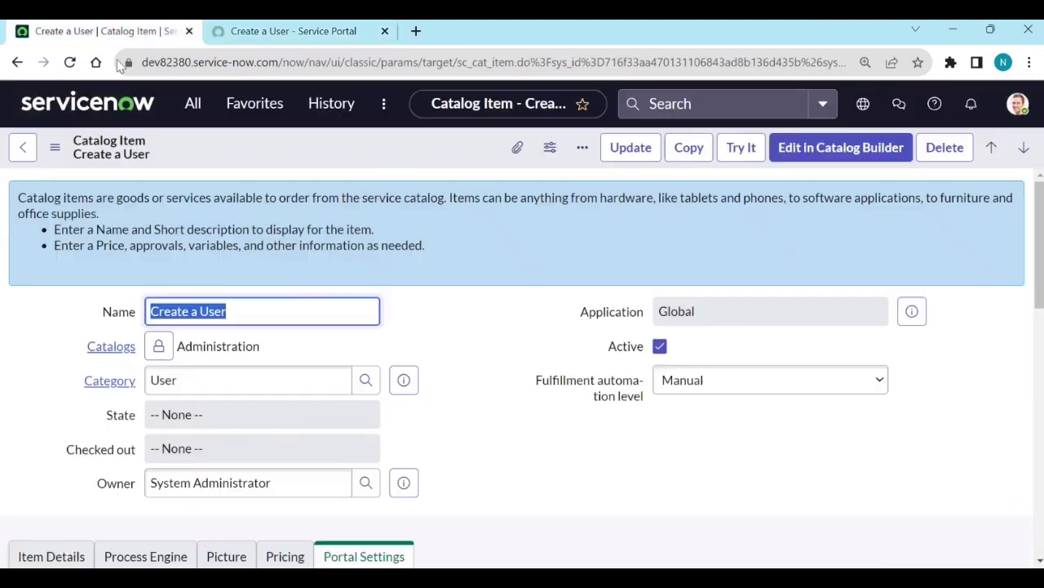
pyautogui.scroll(-3, 310, 426)
pyautogui.click(210, 355)
pyautogui.click(209, 407)
pyautogui.rightClick(435, 155)
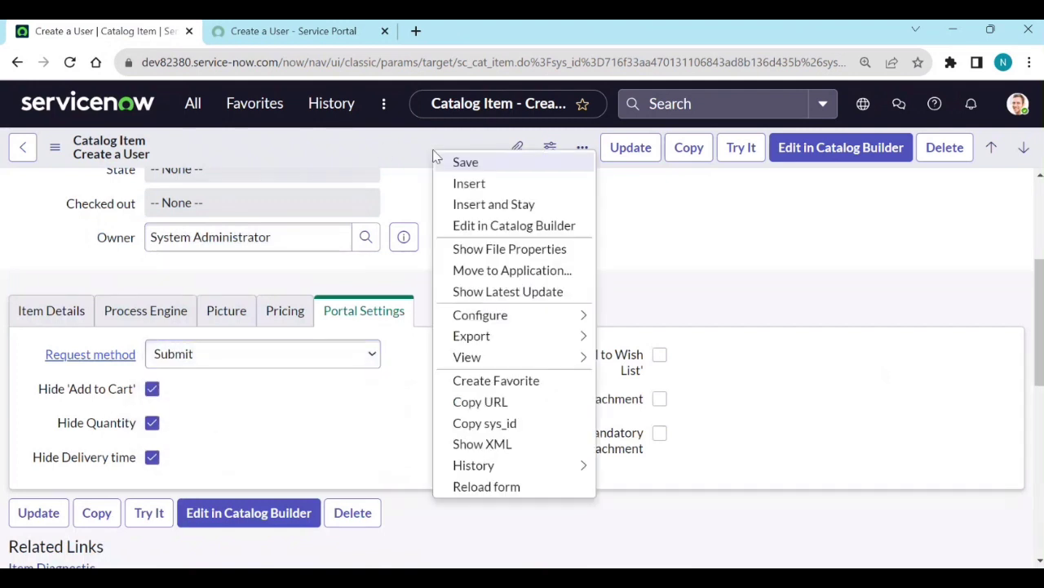
pyautogui.click(463, 162)
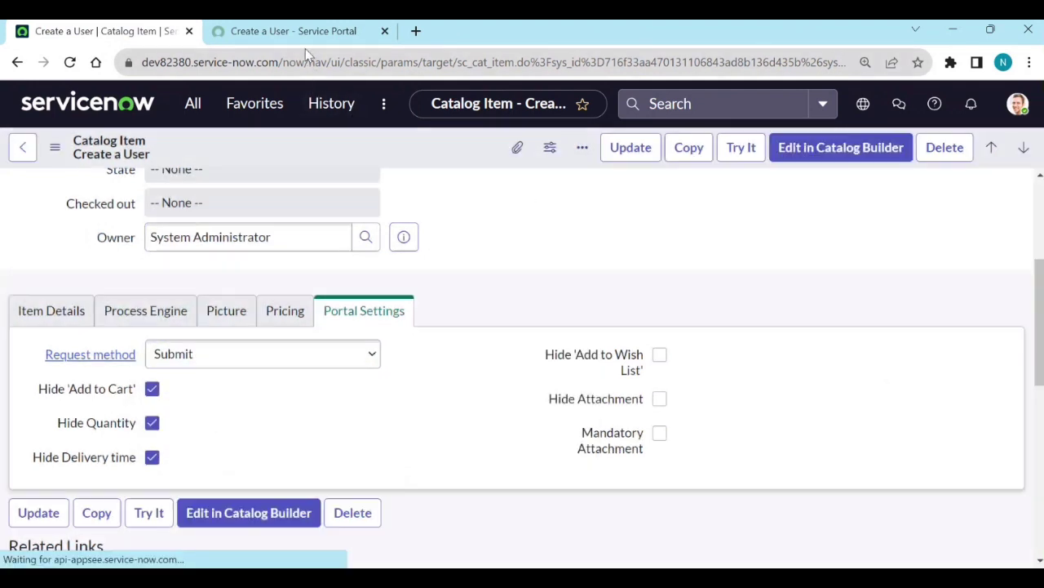
pyautogui.click(306, 31)
pyautogui.click(69, 62)
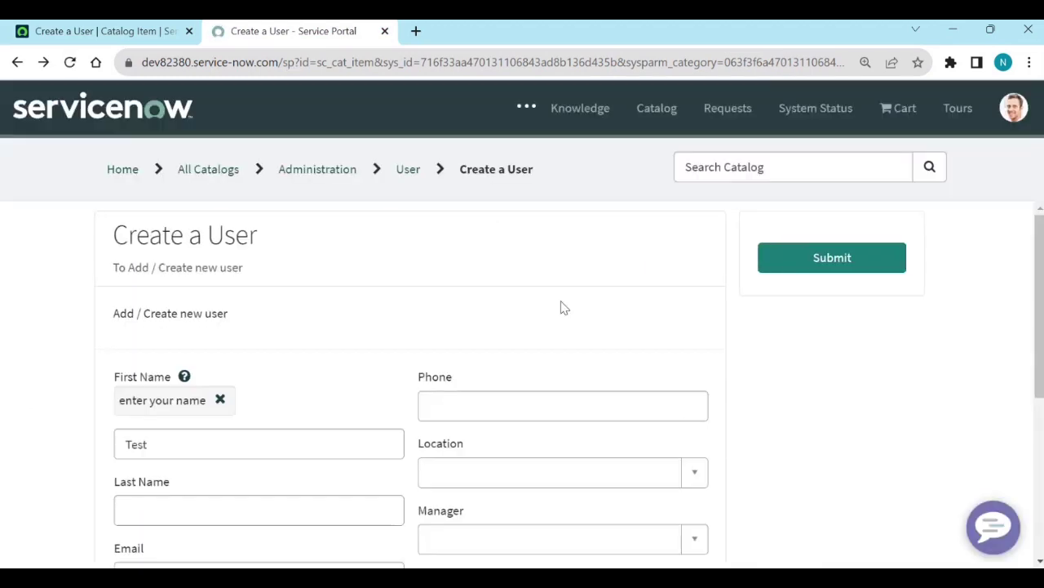
# Step: Submit the Create a User request in the Service Portal and return to the item's page
pyautogui.click(819, 259)
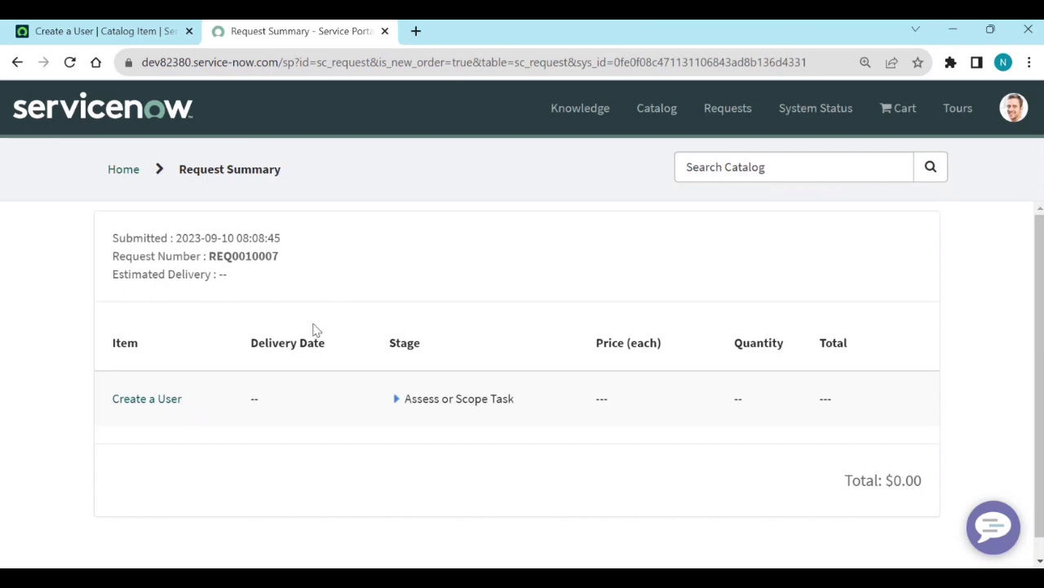
pyautogui.click(16, 63)
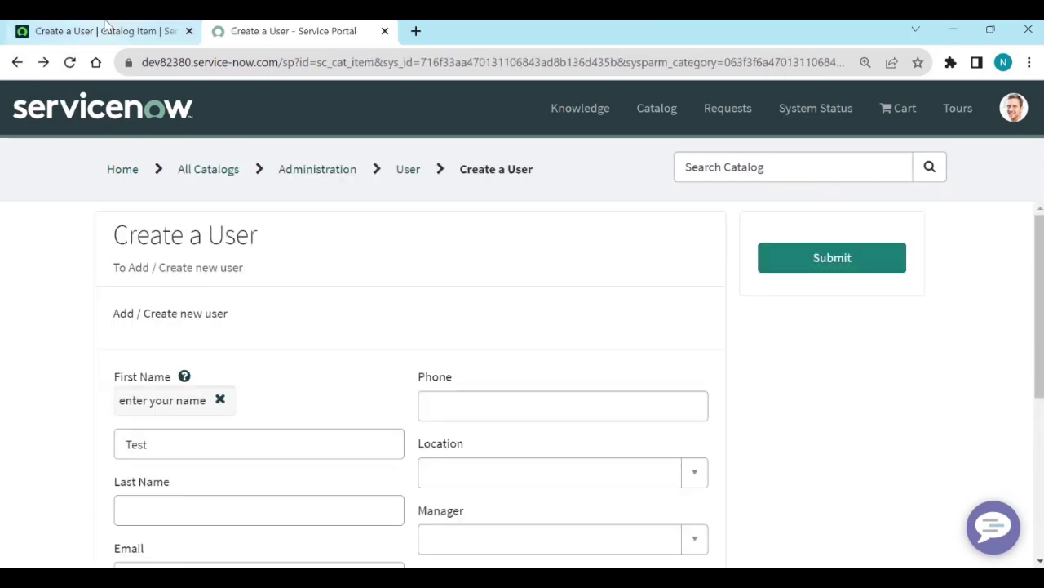
# Step: Clear Hide 'Add to Cart', Hide Quantity and Hide Delivery time in the Create a User record's Portal Settings and save the record
pyautogui.click(106, 27)
pyautogui.scroll(-3, 455, 346)
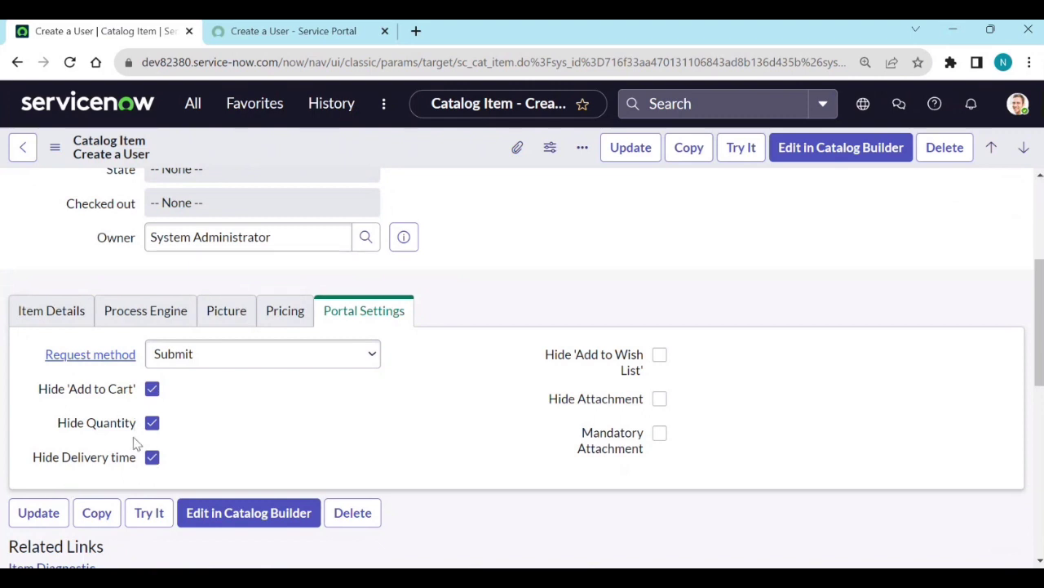
pyautogui.click(154, 391)
pyautogui.click(156, 461)
pyautogui.click(156, 425)
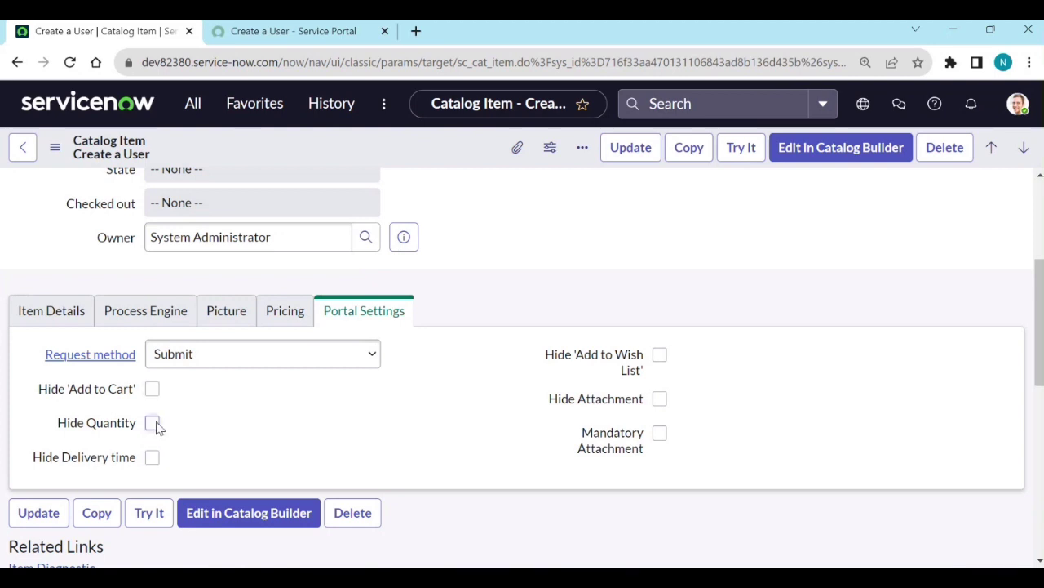
pyautogui.rightClick(438, 155)
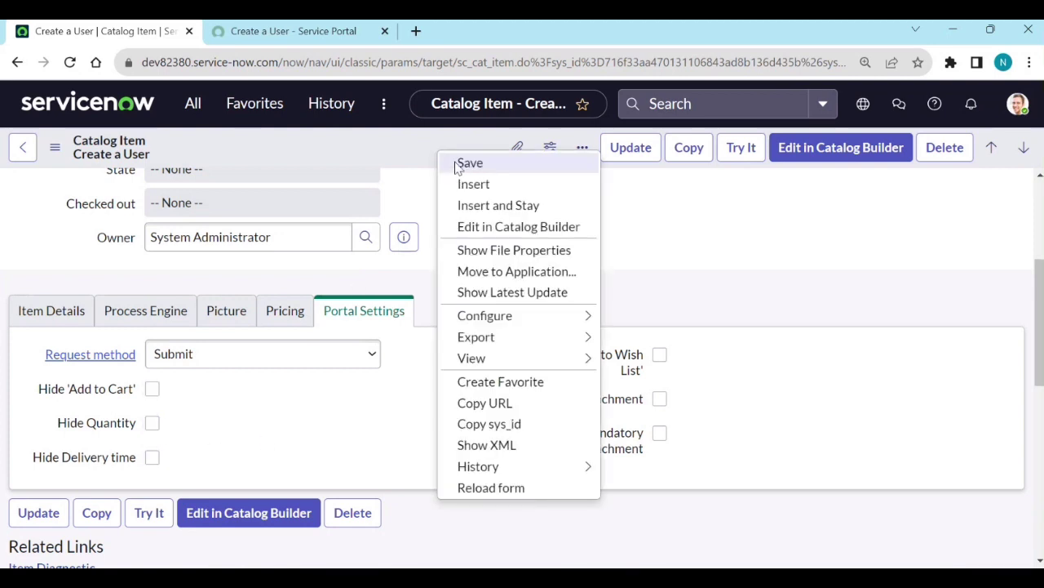
pyautogui.click(469, 163)
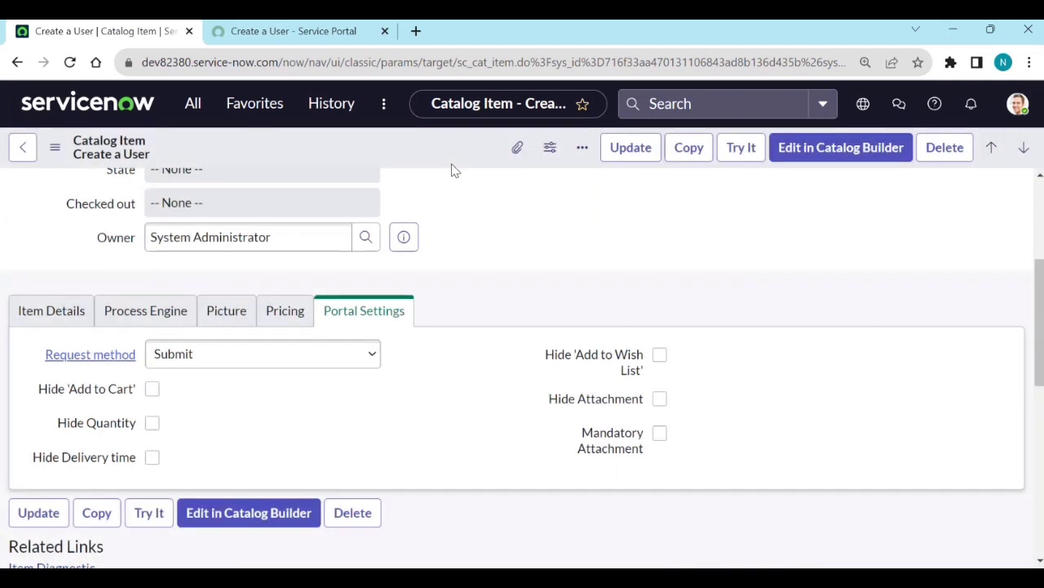
# Step: Reload the item's Service Portal page and examine its quantity, delivery time, cart and attachment options
pyautogui.click(290, 30)
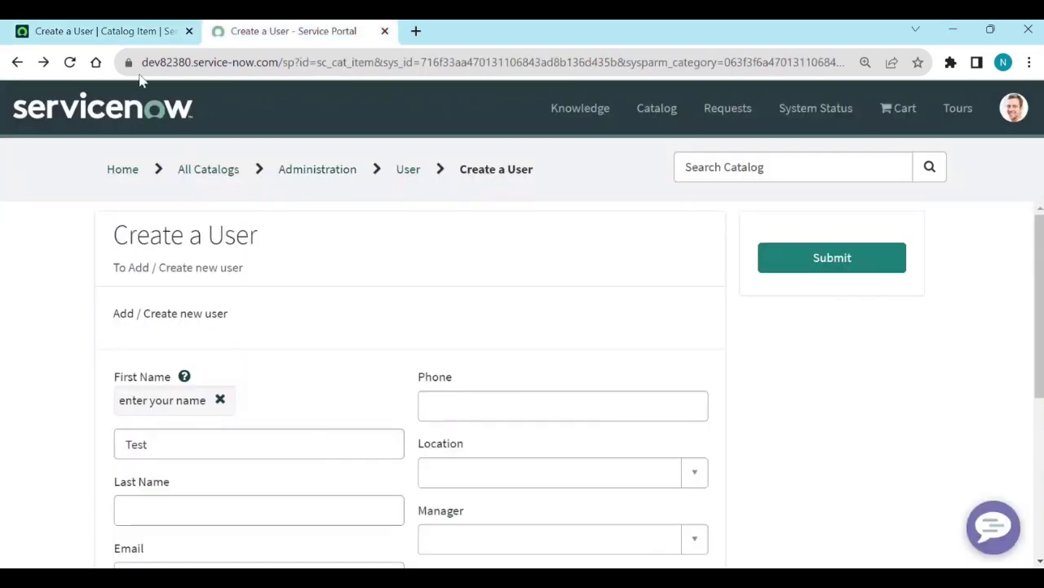
pyautogui.click(70, 62)
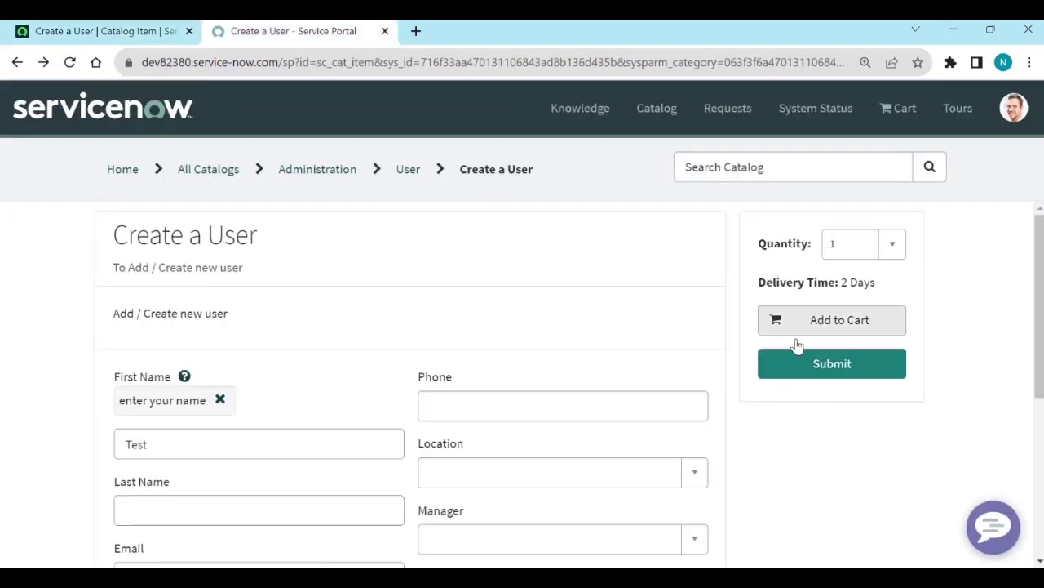
pyautogui.click(857, 249)
pyautogui.click(857, 250)
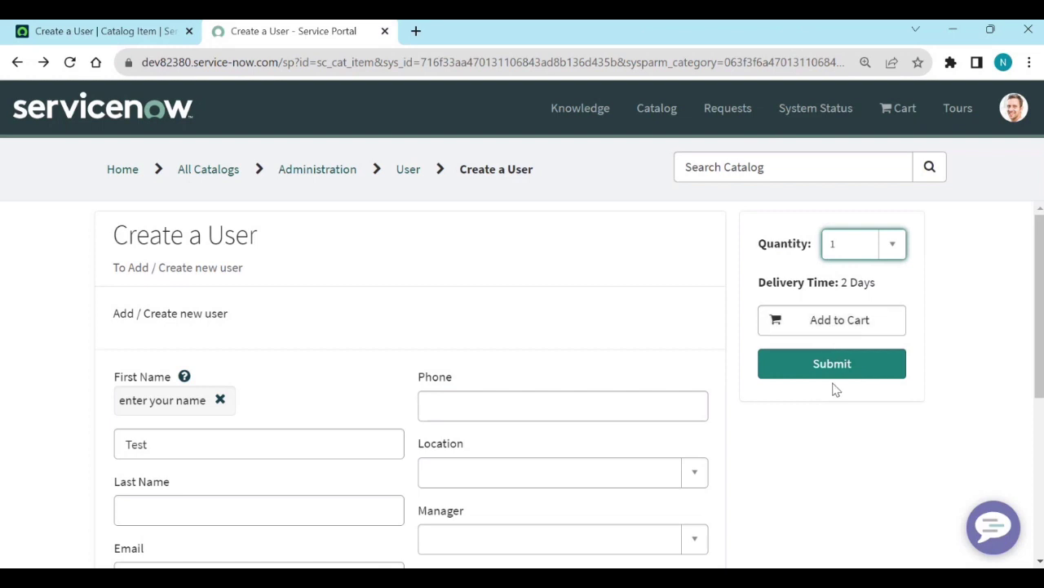
pyautogui.scroll(-4, 607, 416)
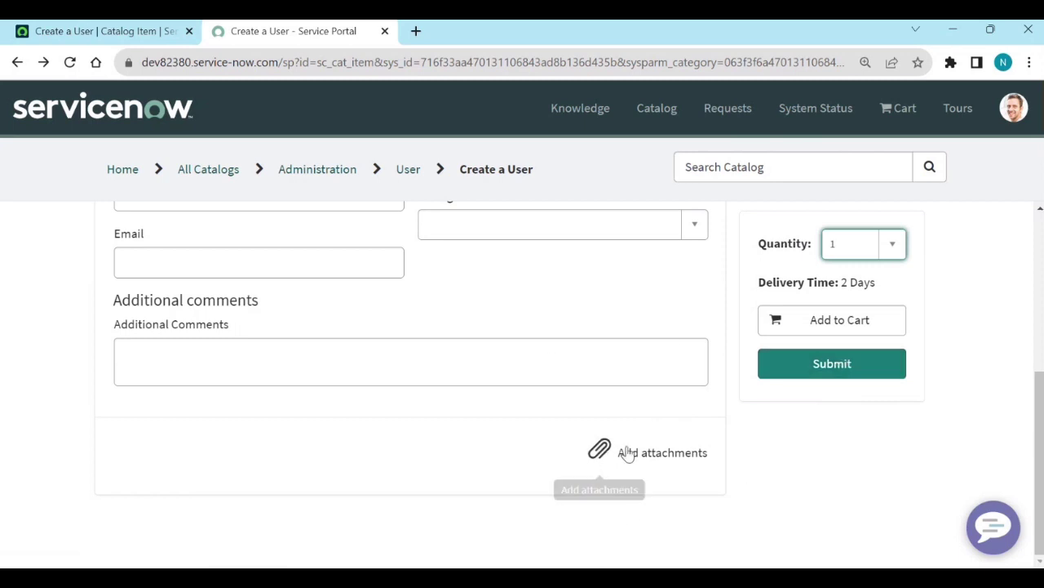
# Step: Enable Mandatory Attachment in the Create a User record's Portal Settings and save the record
pyautogui.click(87, 33)
pyautogui.scroll(-4, 507, 359)
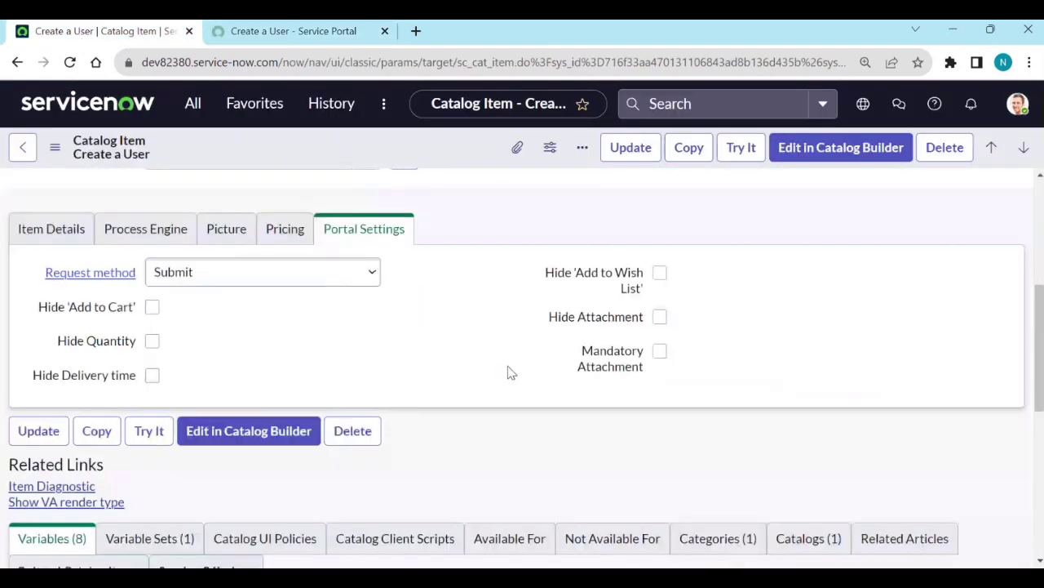
pyautogui.click(660, 353)
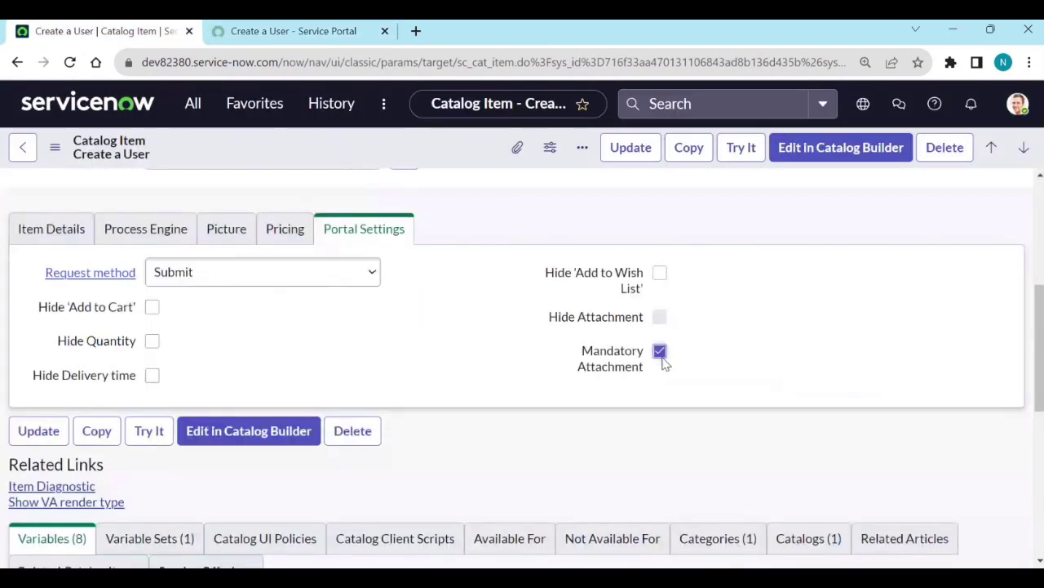
pyautogui.rightClick(281, 147)
pyautogui.click(294, 152)
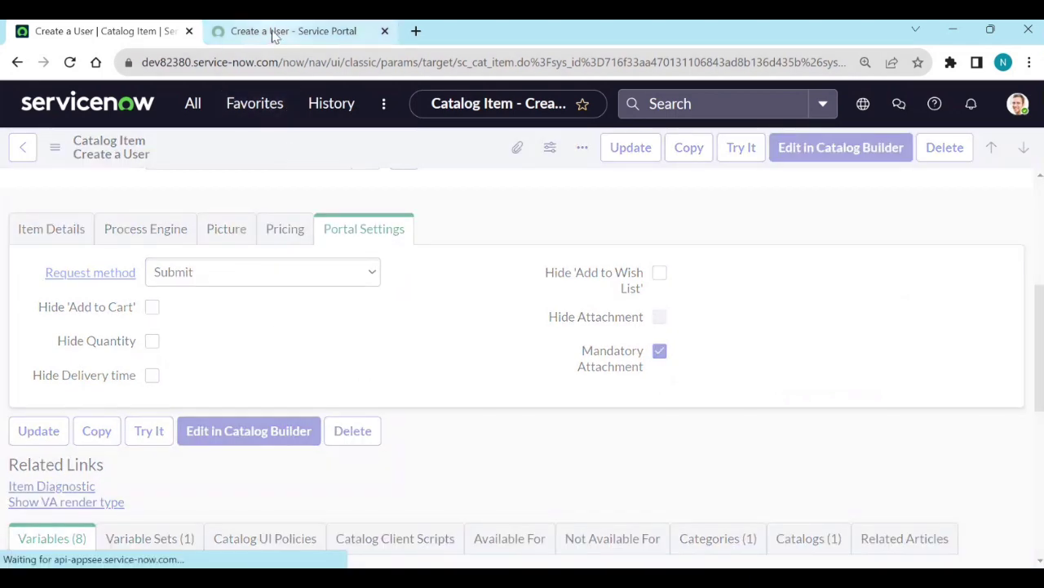
# Step: Reload the item's Service Portal page, try to submit it without an attachment, and check the form's attachment field
pyautogui.click(274, 32)
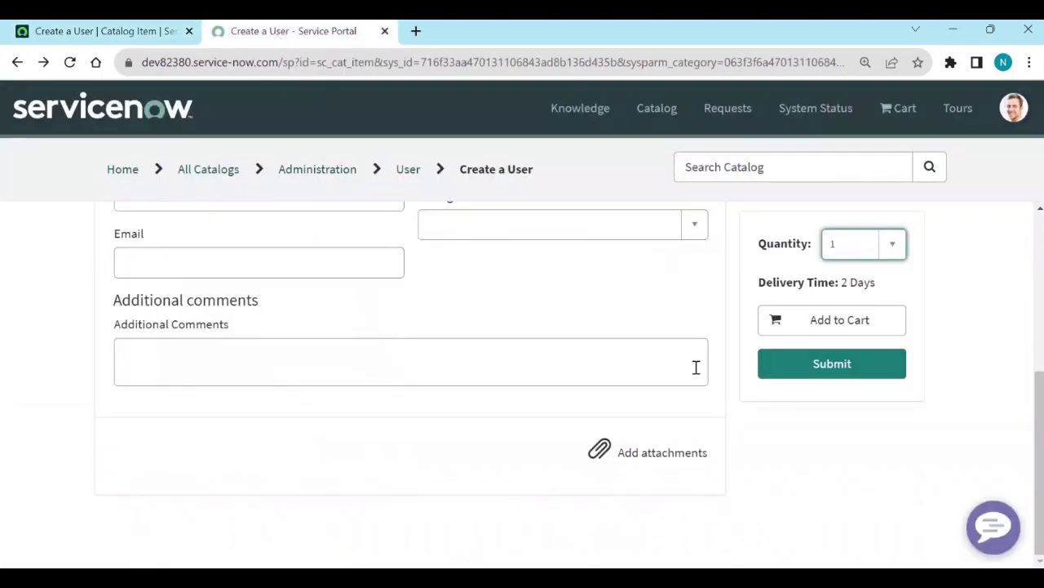
pyautogui.click(71, 63)
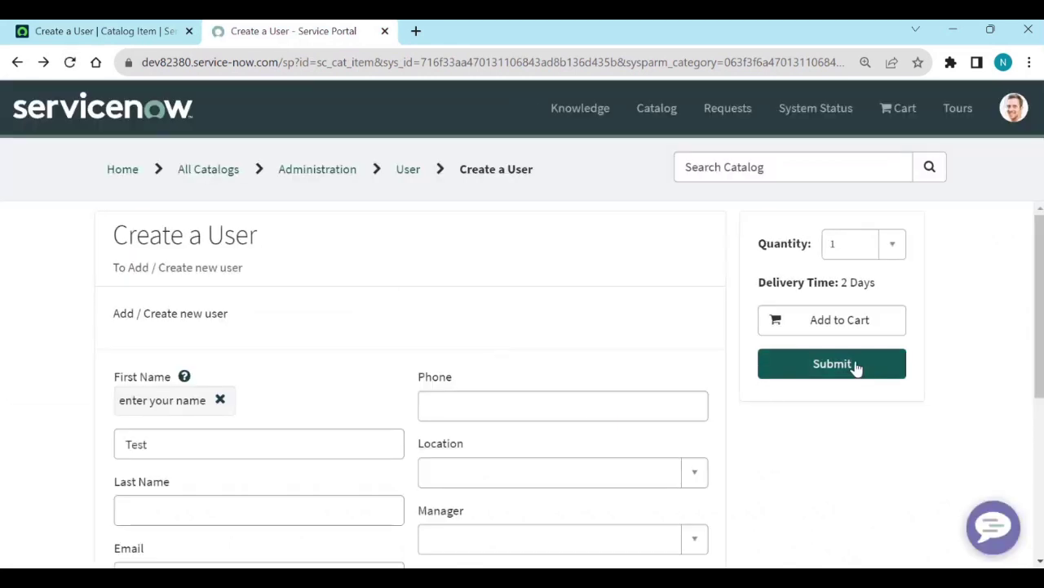
pyautogui.click(856, 369)
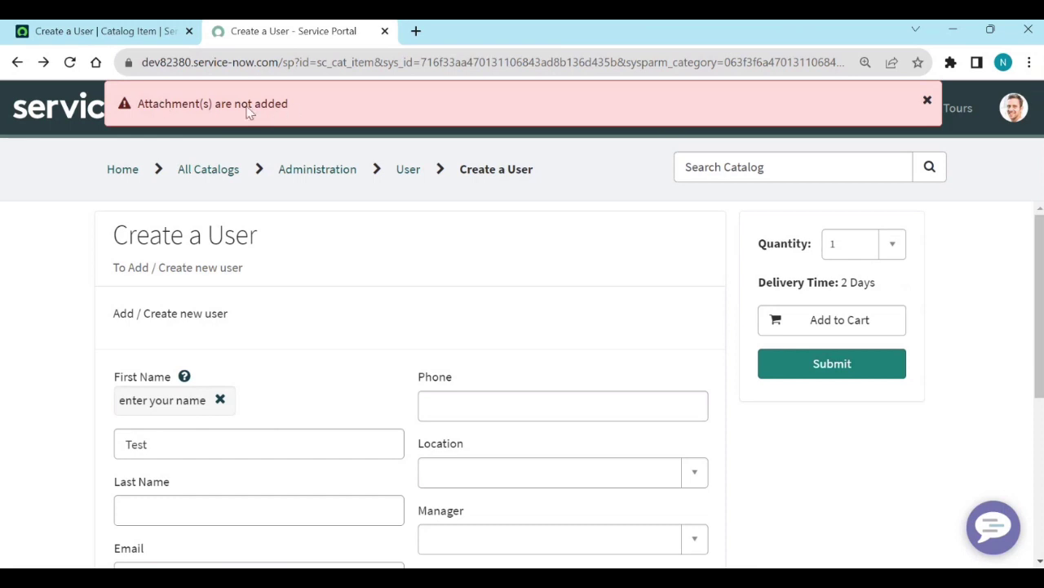
pyautogui.click(927, 101)
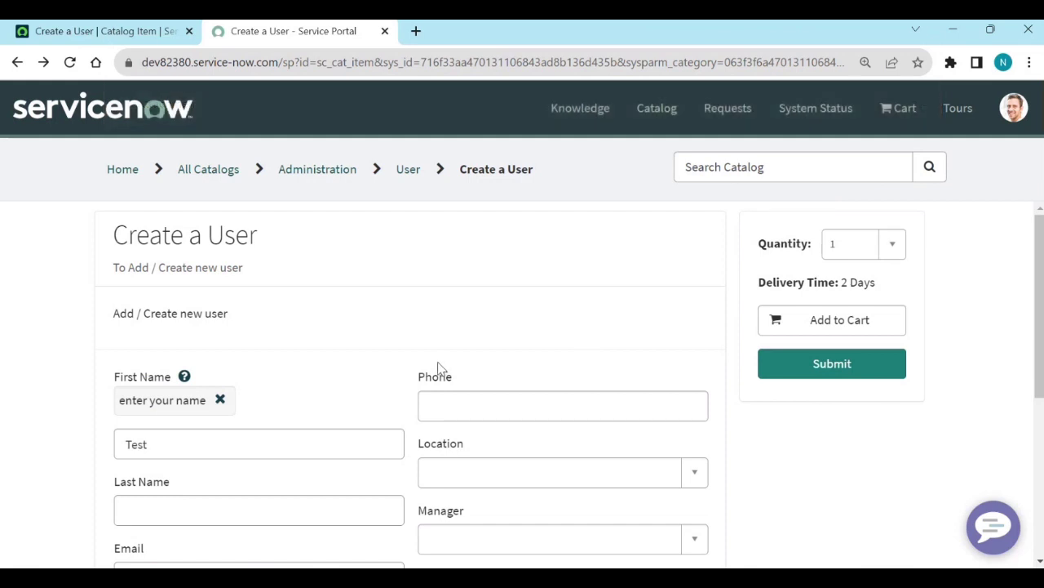
pyautogui.scroll(-4, 475, 355)
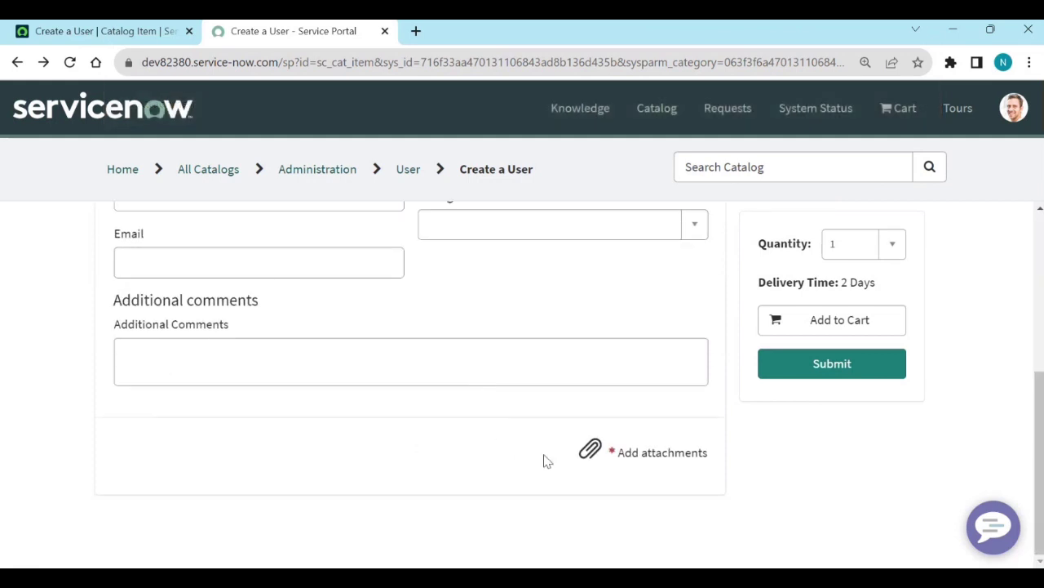
# Step: Clear Mandatory Attachment, enable Hide Attachment for the Create a User item, and save the record
pyautogui.click(107, 33)
pyautogui.scroll(-3, 569, 408)
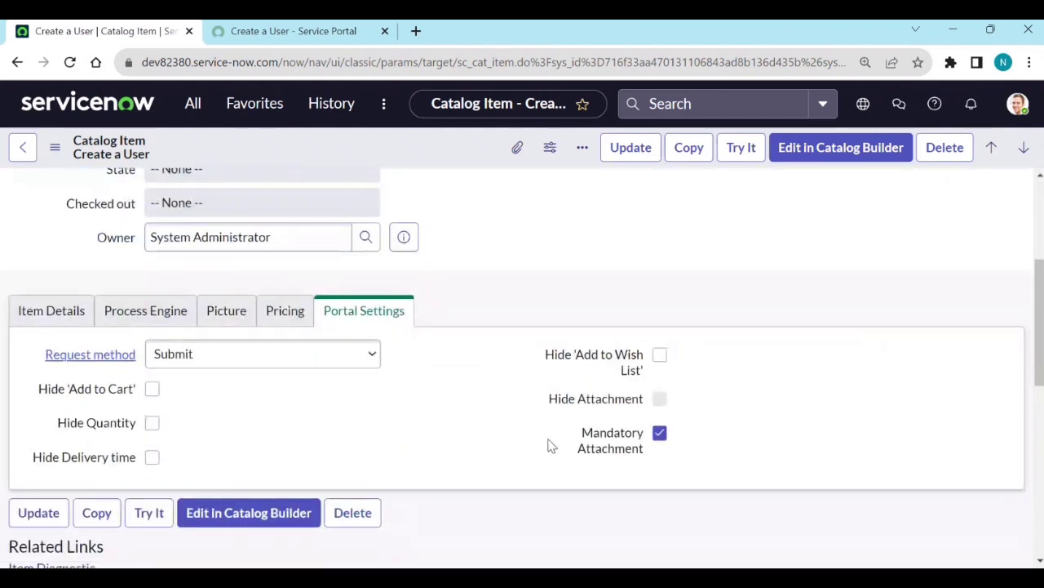
pyautogui.click(661, 436)
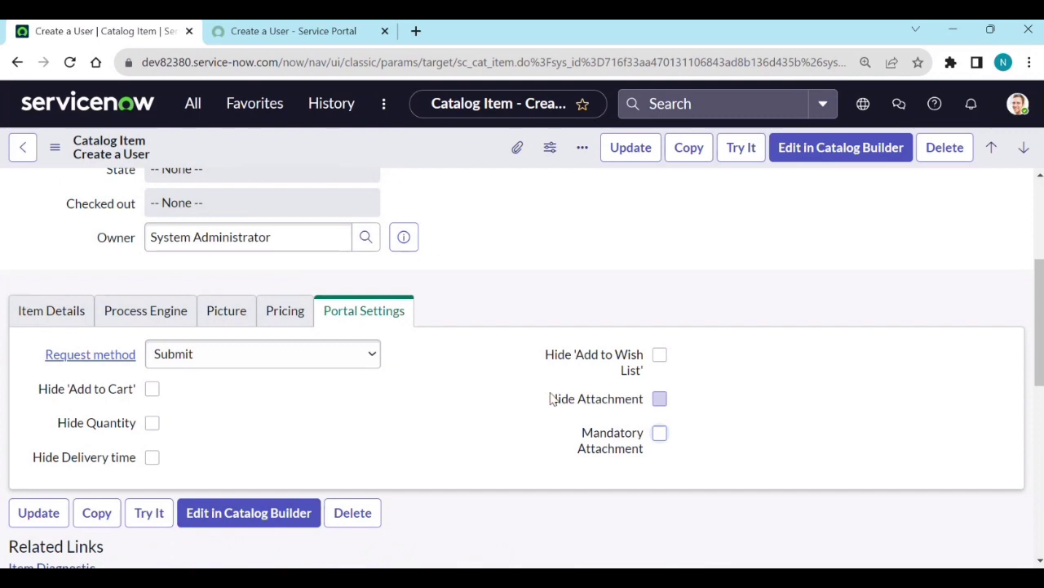
pyautogui.click(661, 399)
pyautogui.click(661, 400)
pyautogui.click(660, 400)
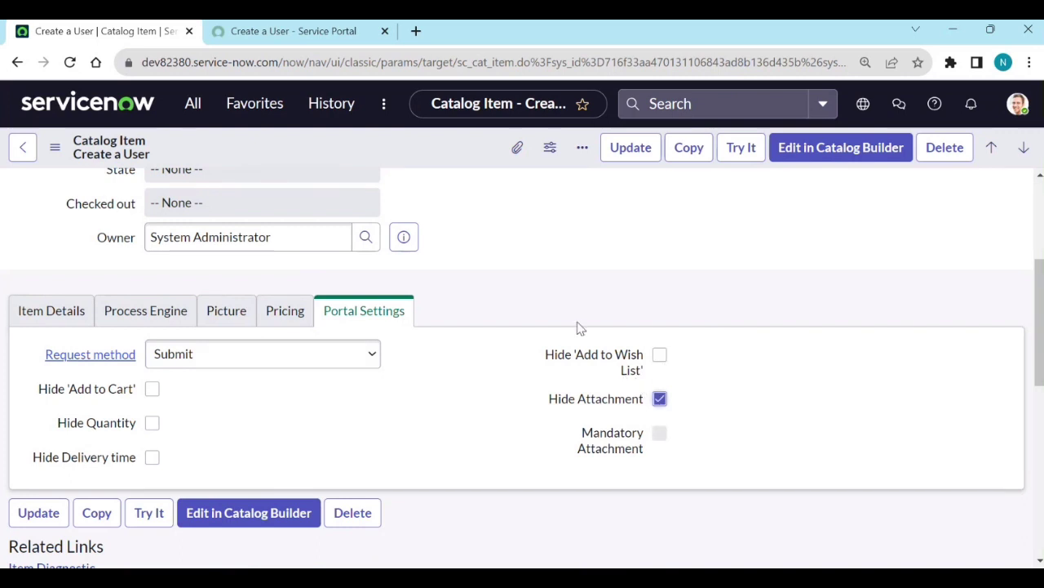
pyautogui.rightClick(414, 151)
pyautogui.click(426, 163)
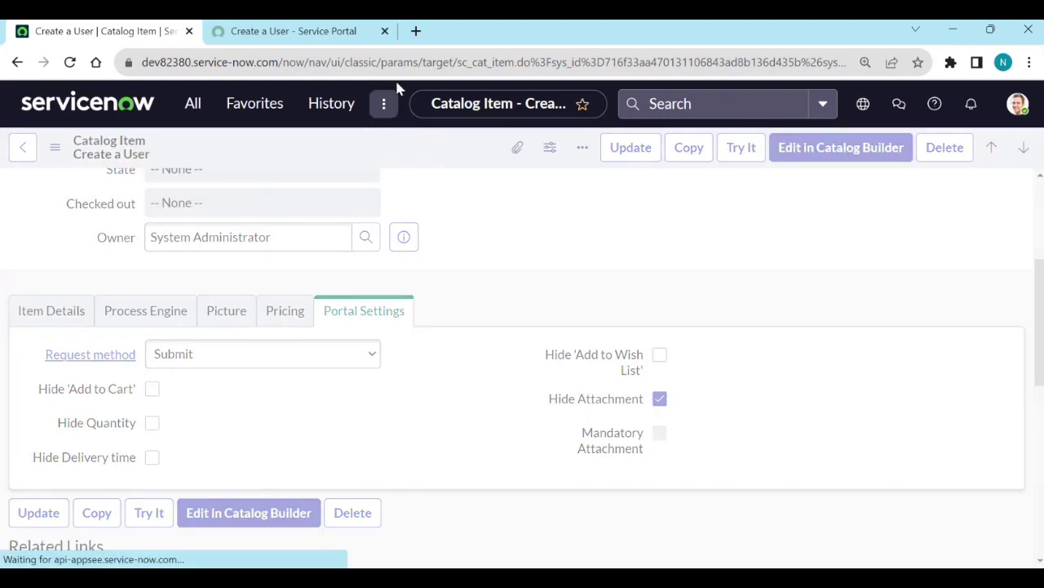
# Step: Reload the item's Service Portal page and compare the form with the record's Portal Settings
pyautogui.click(303, 33)
pyautogui.click(69, 62)
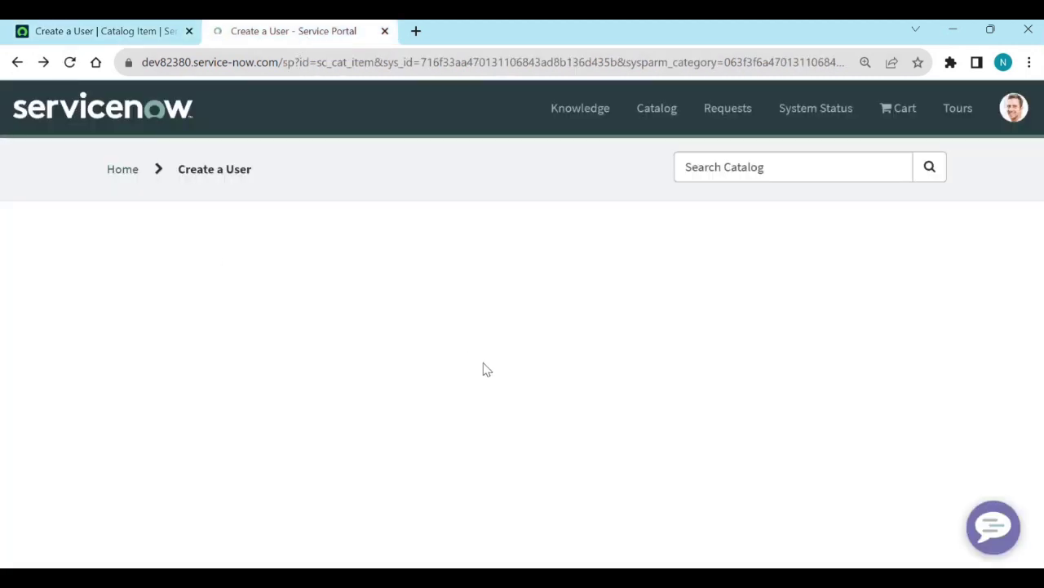
pyautogui.scroll(-3, 672, 523)
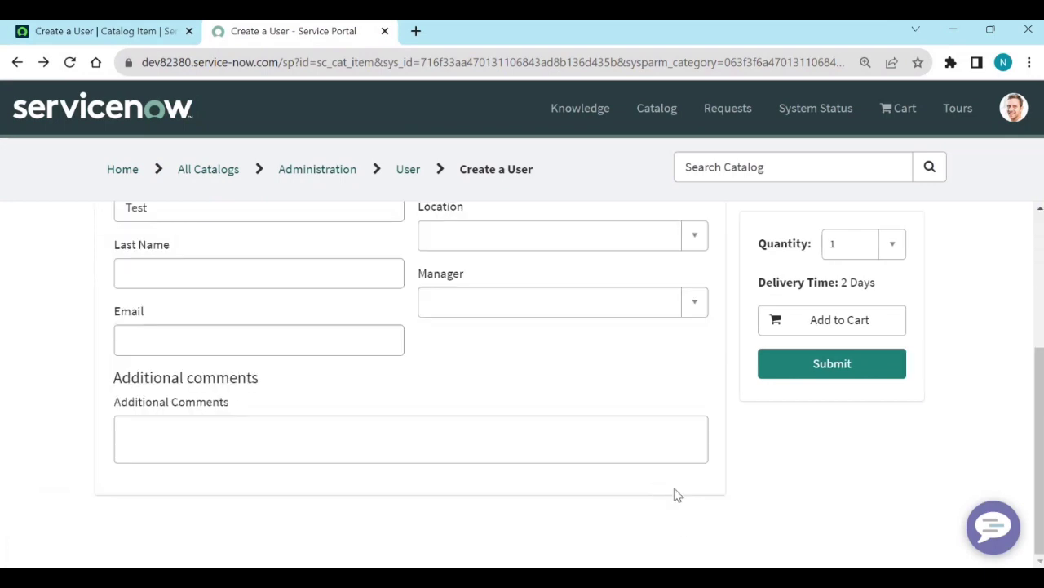
pyautogui.click(98, 31)
pyautogui.scroll(-3, 611, 403)
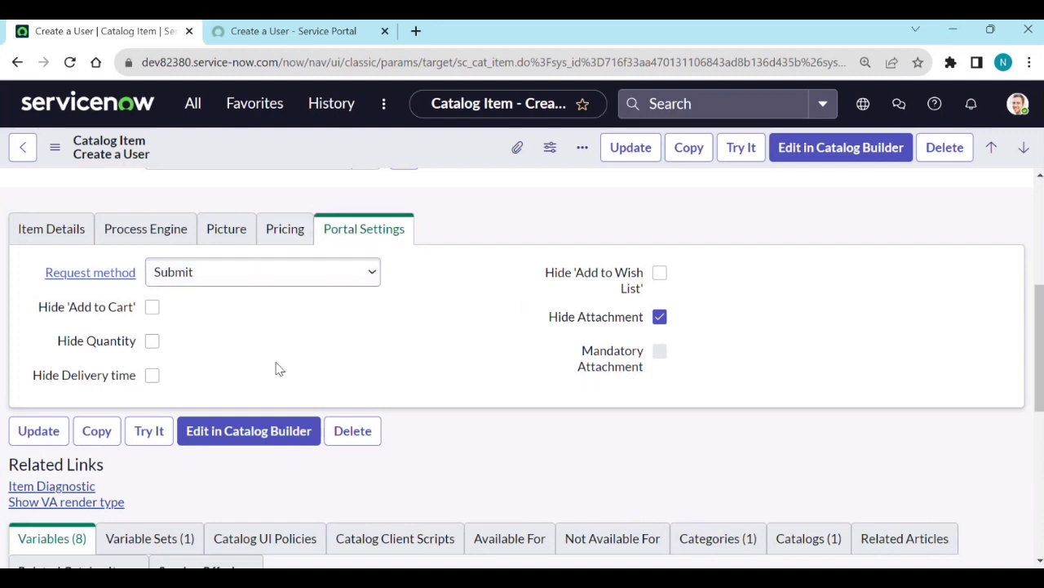
pyautogui.click(303, 31)
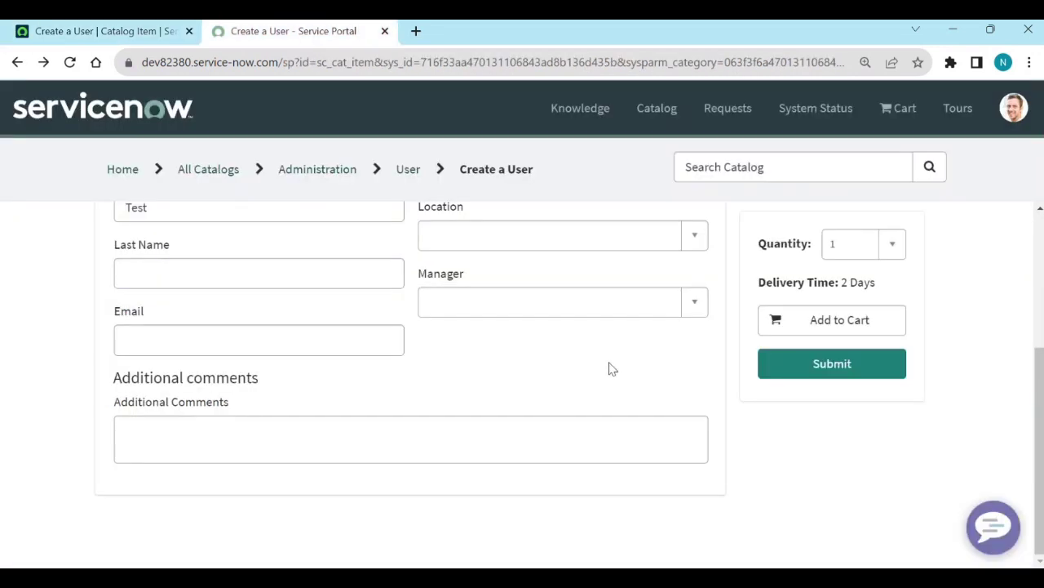
pyautogui.scroll(3, 617, 380)
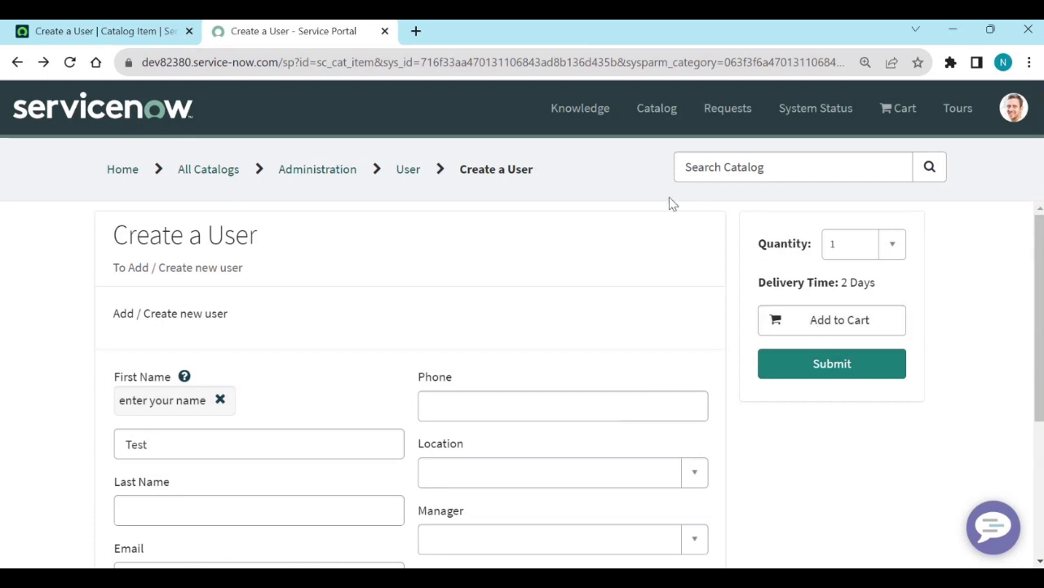
# Step: Add the Create a User item to the cart and check out the order for System Administrator
pyautogui.click(808, 332)
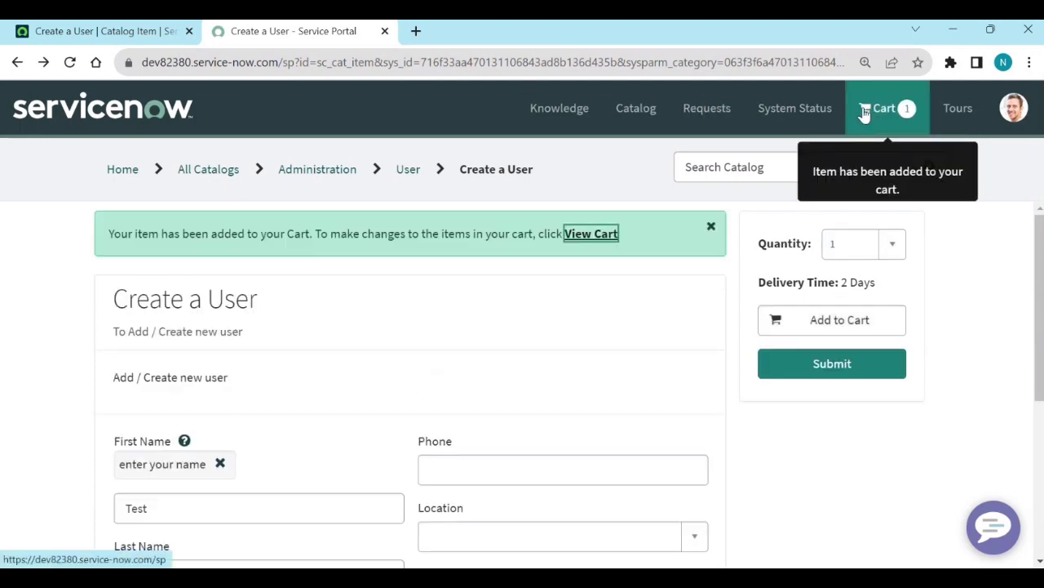
pyautogui.click(580, 238)
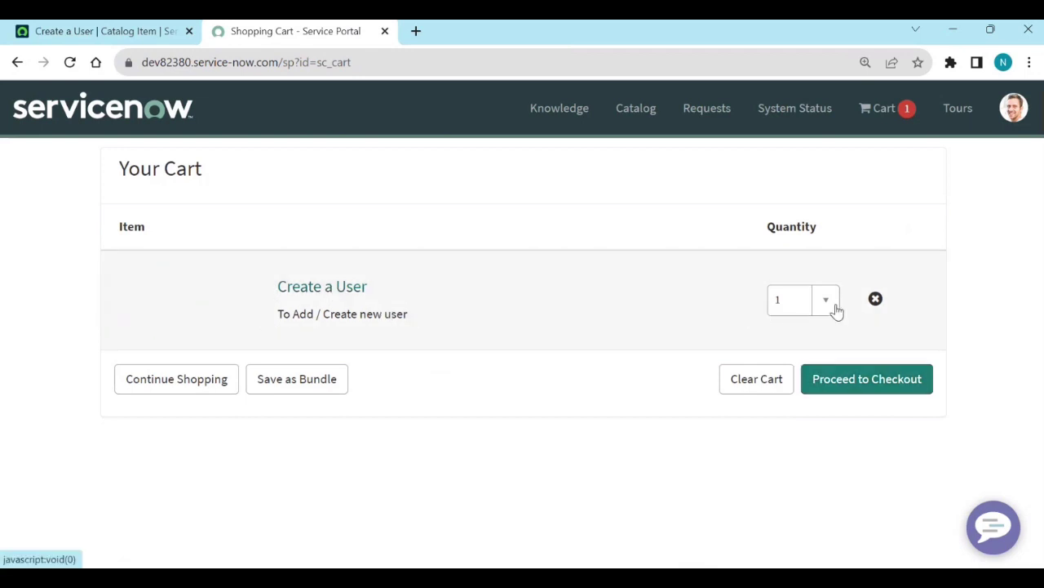
pyautogui.click(844, 391)
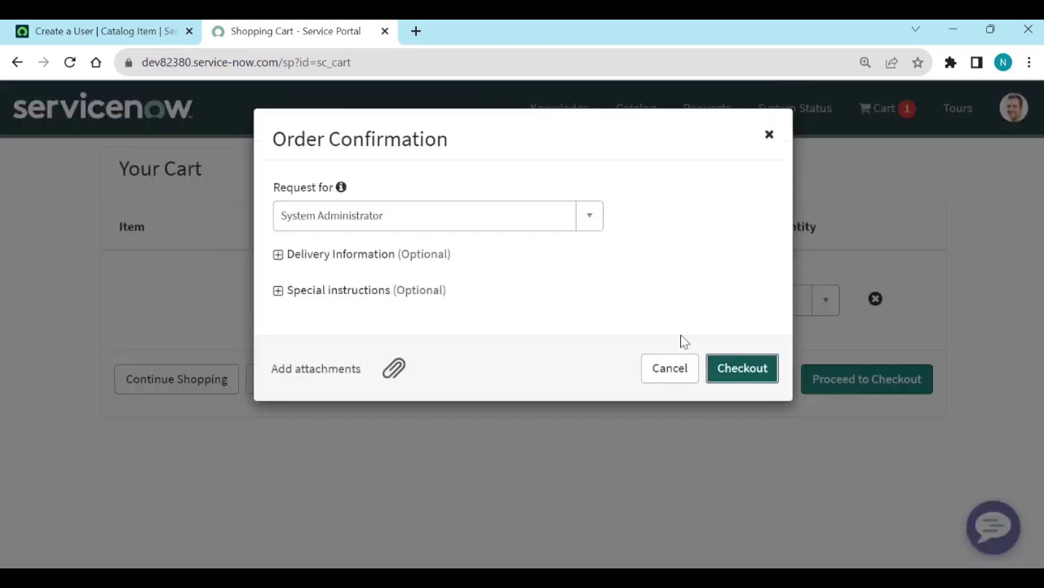
pyautogui.click(722, 368)
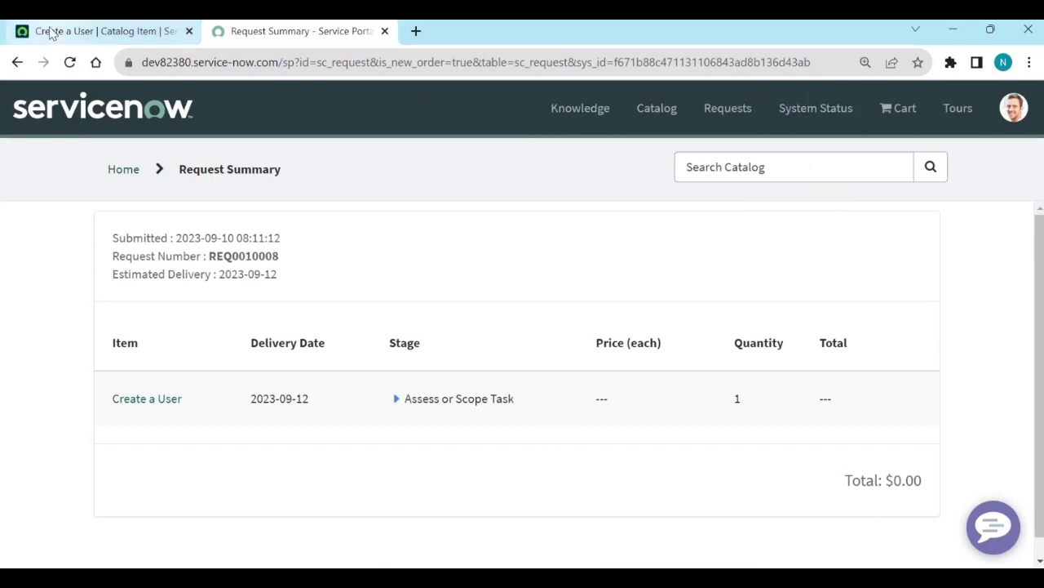
pyautogui.click(51, 31)
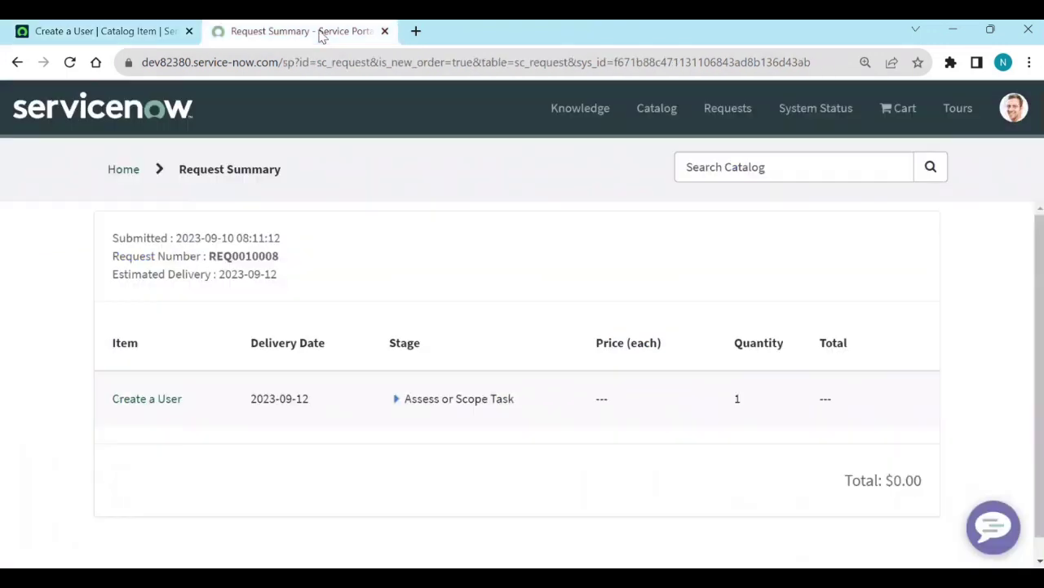
pyautogui.click(321, 33)
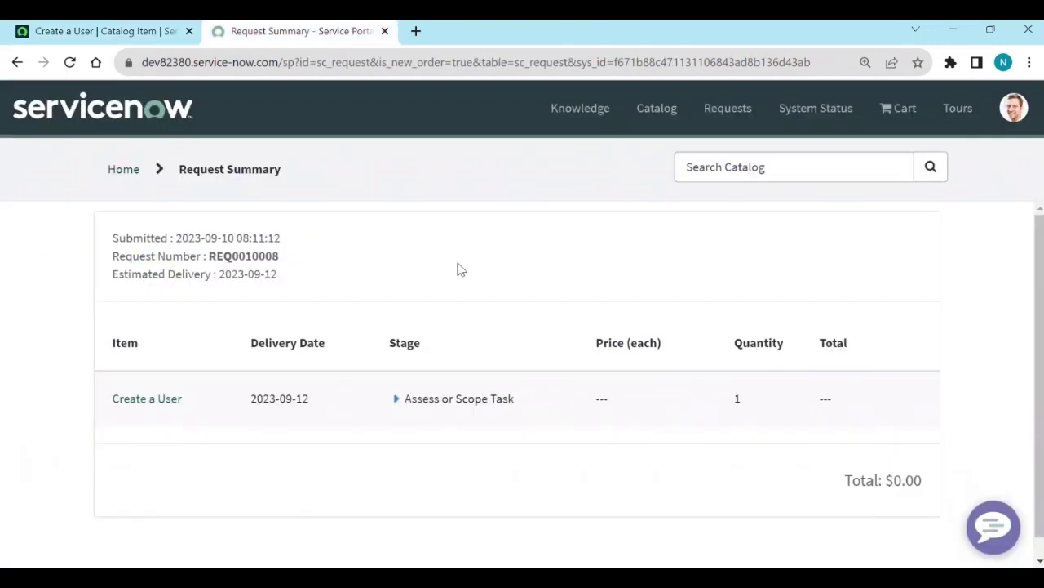
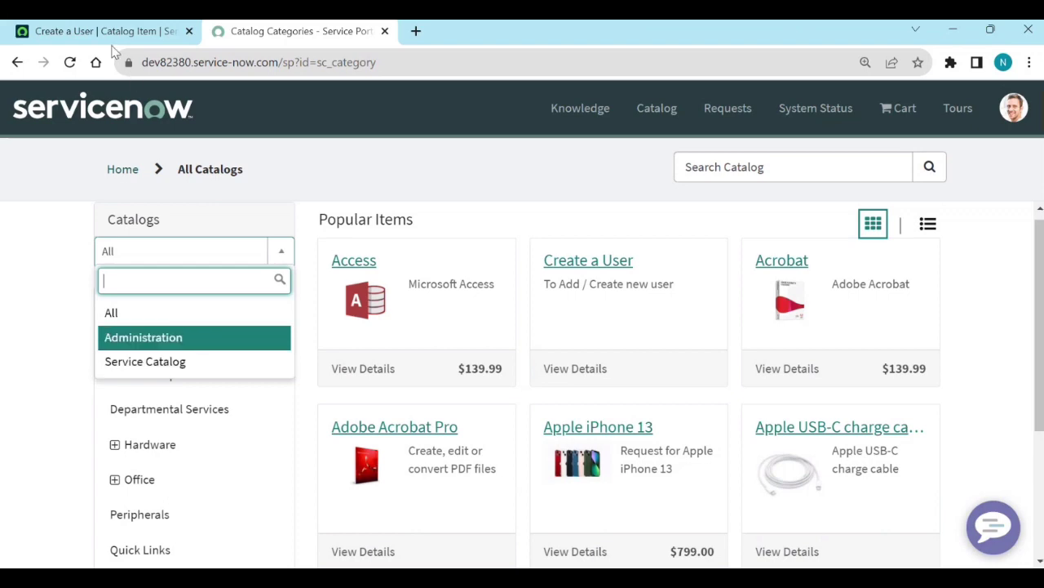
# Step: Check the categories assigned to the Create a User item and compare them with the Service Portal's catalog list
pyautogui.click(107, 31)
pyautogui.scroll(-2, 248, 379)
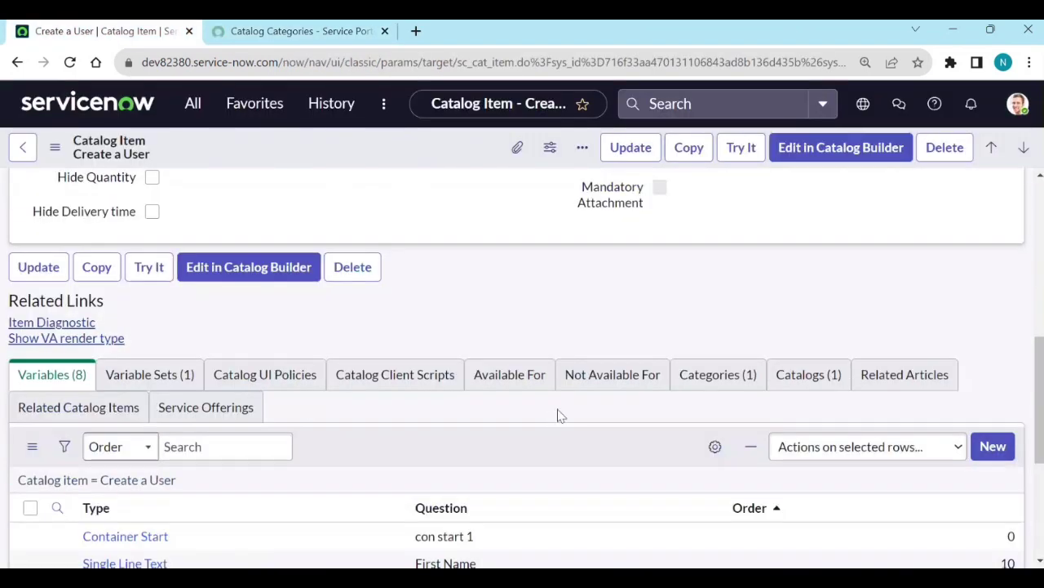
pyautogui.click(726, 383)
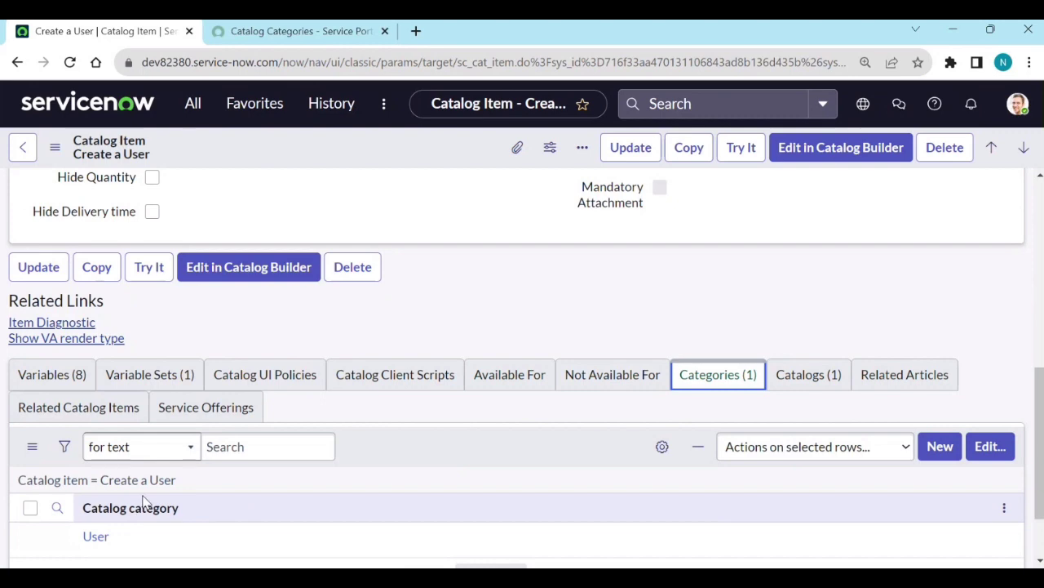
pyautogui.click(225, 40)
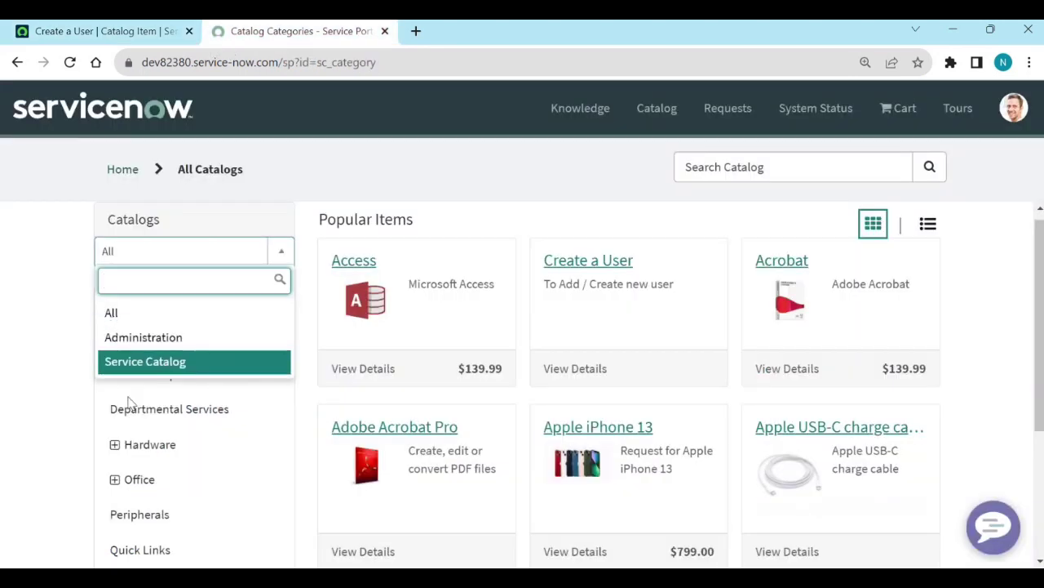
# Step: Deactivate and save the Create a User catalog item, and check its availability on the reloaded Service Portal catalog page
pyautogui.click(126, 33)
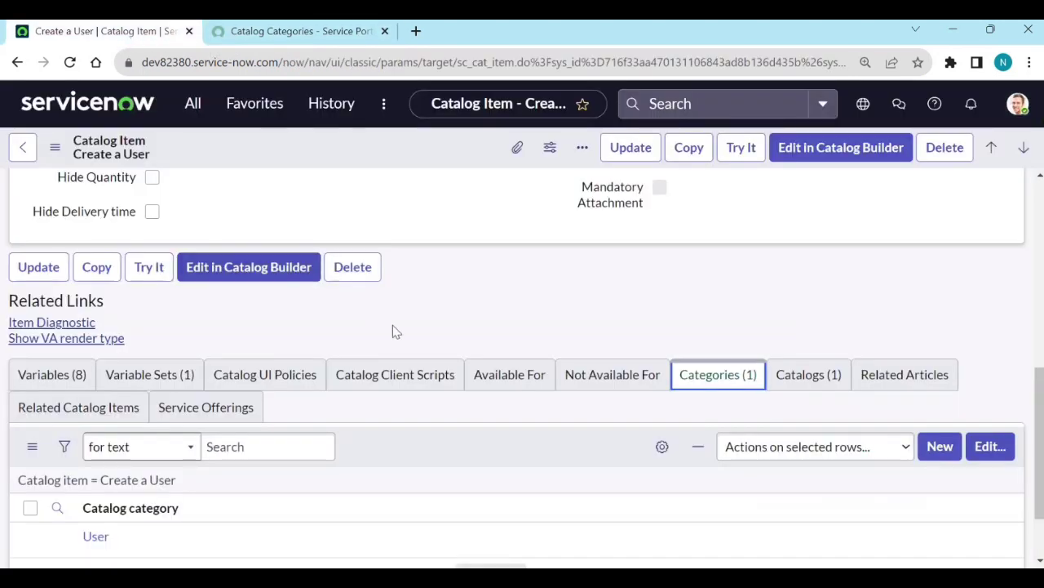
pyautogui.scroll(2, 395, 334)
pyautogui.scroll(3, 395, 334)
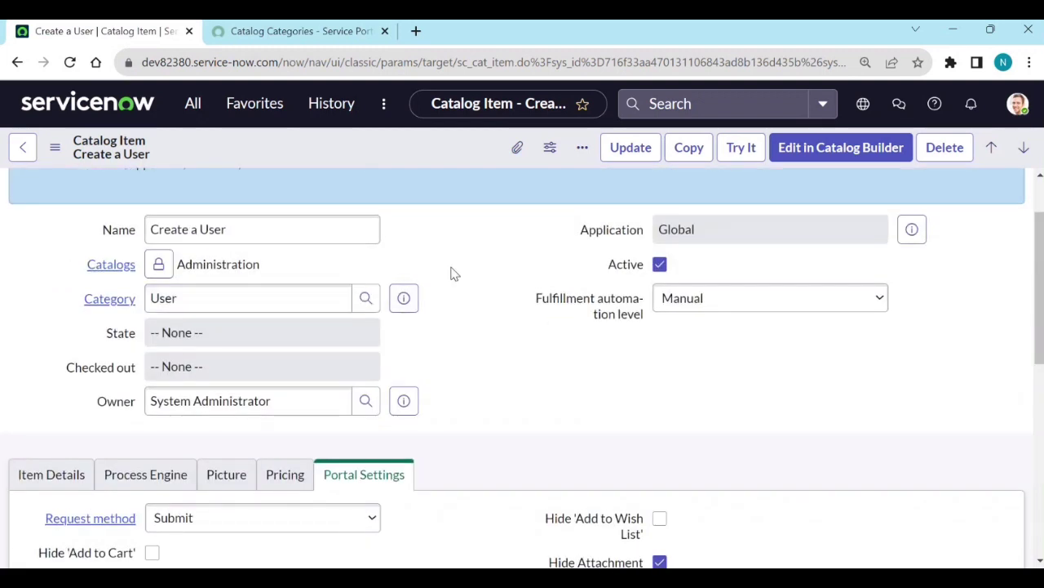
pyautogui.click(656, 270)
pyautogui.rightClick(284, 155)
pyautogui.click(296, 168)
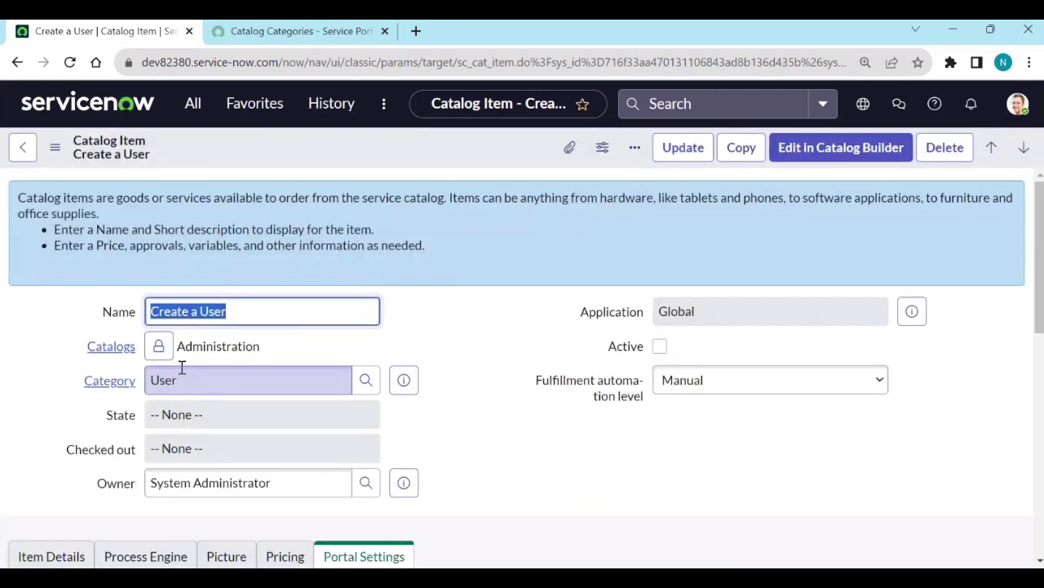
pyautogui.click(288, 31)
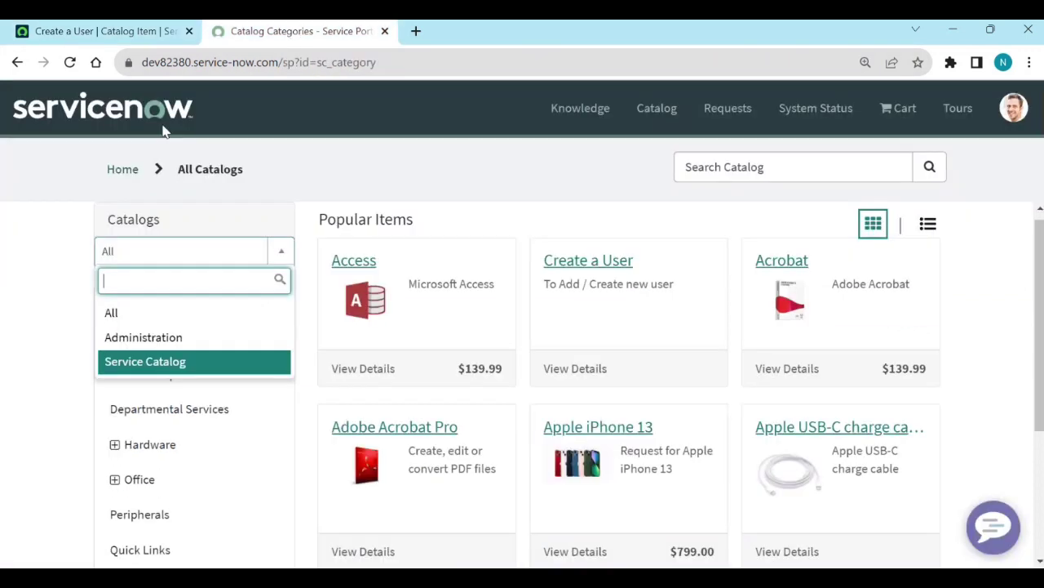
pyautogui.click(69, 62)
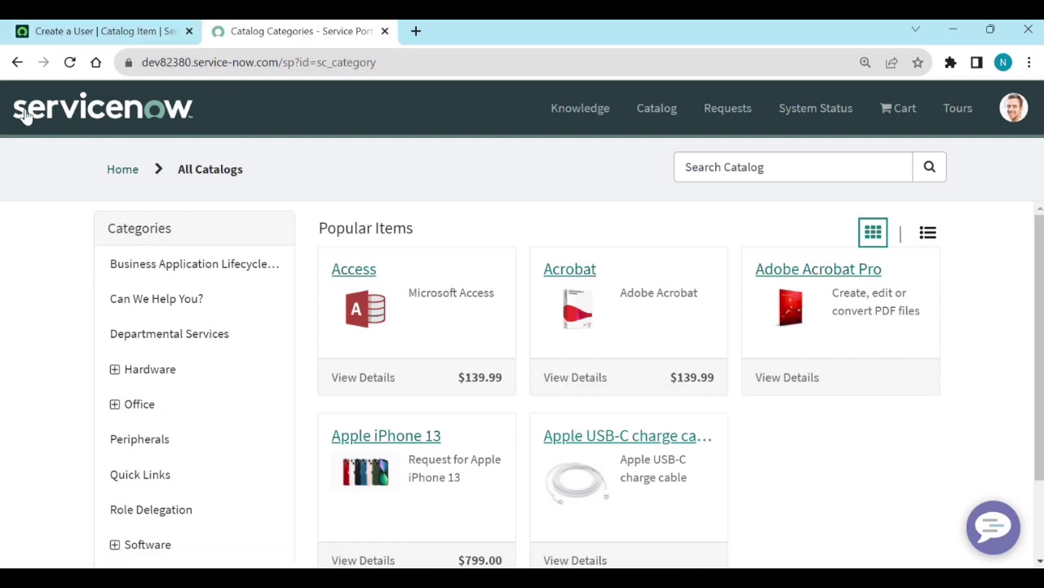
# Step: Set the Create a User catalog item back to active and save the record
pyautogui.click(104, 31)
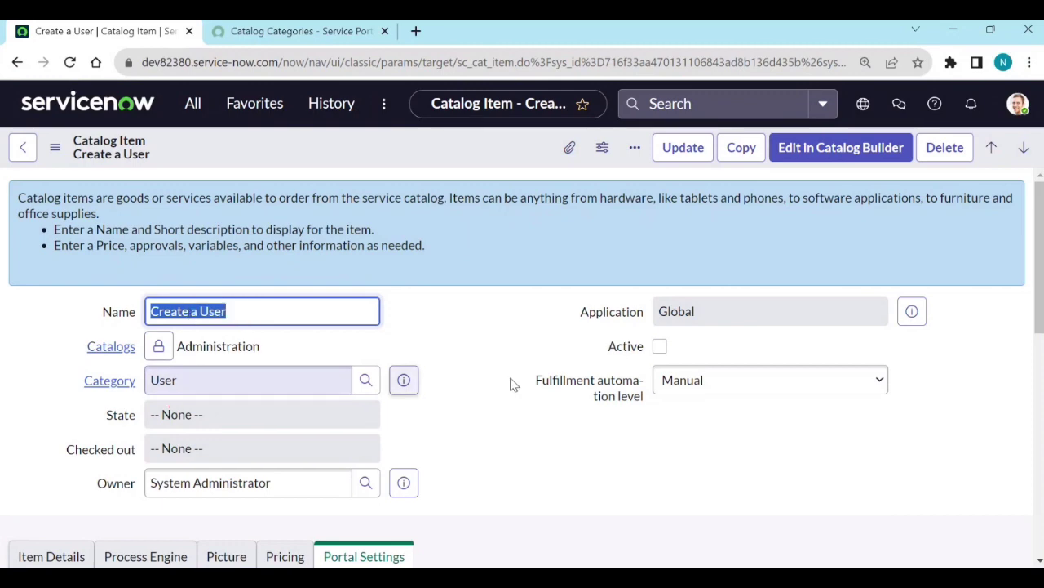
pyautogui.click(658, 346)
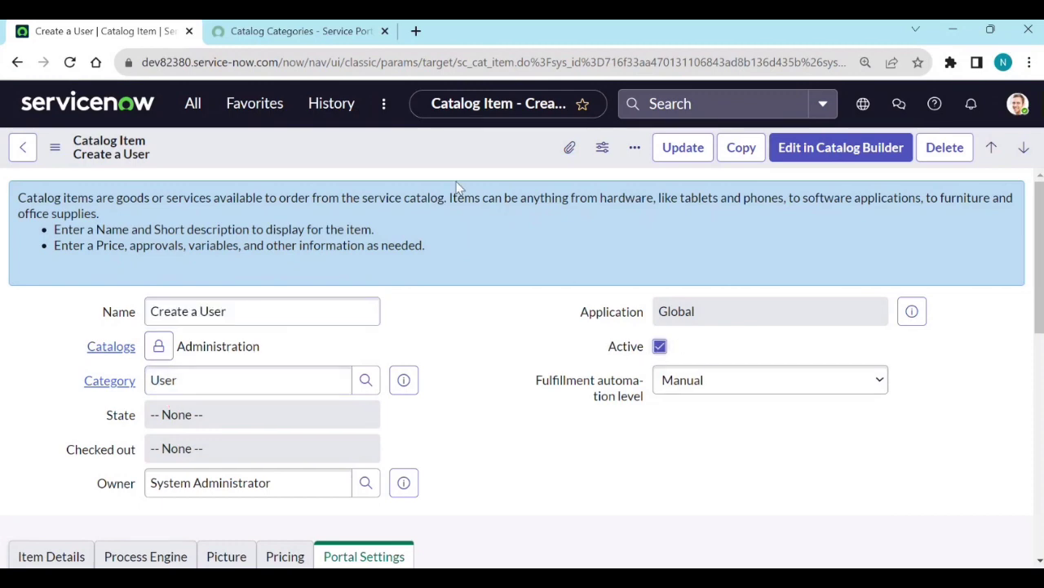
pyautogui.rightClick(448, 160)
pyautogui.click(455, 168)
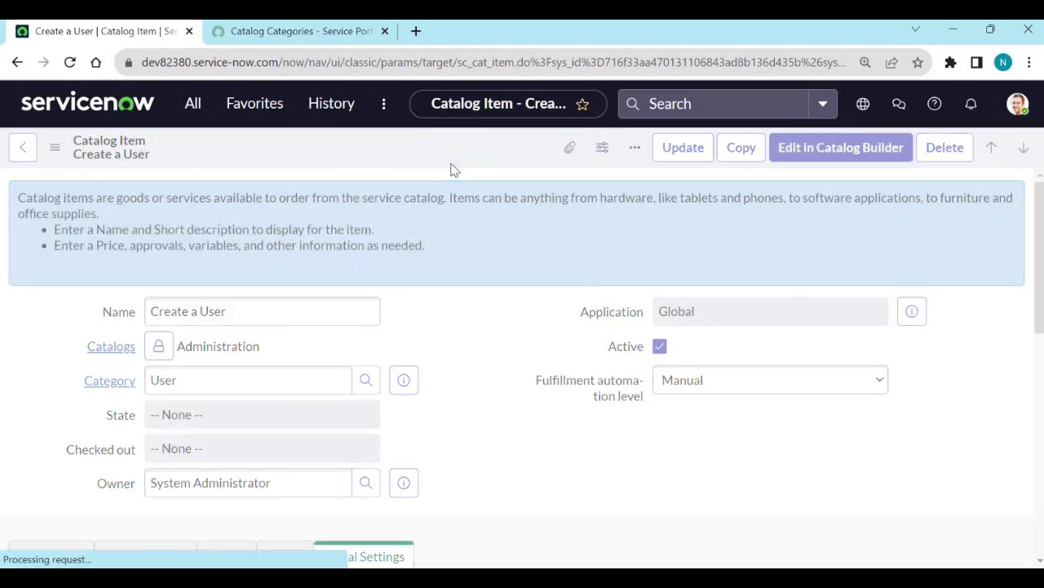
# Step: Reload the Service Portal catalog page and check the popular items and the list of available catalogs
pyautogui.click(304, 33)
pyautogui.click(70, 62)
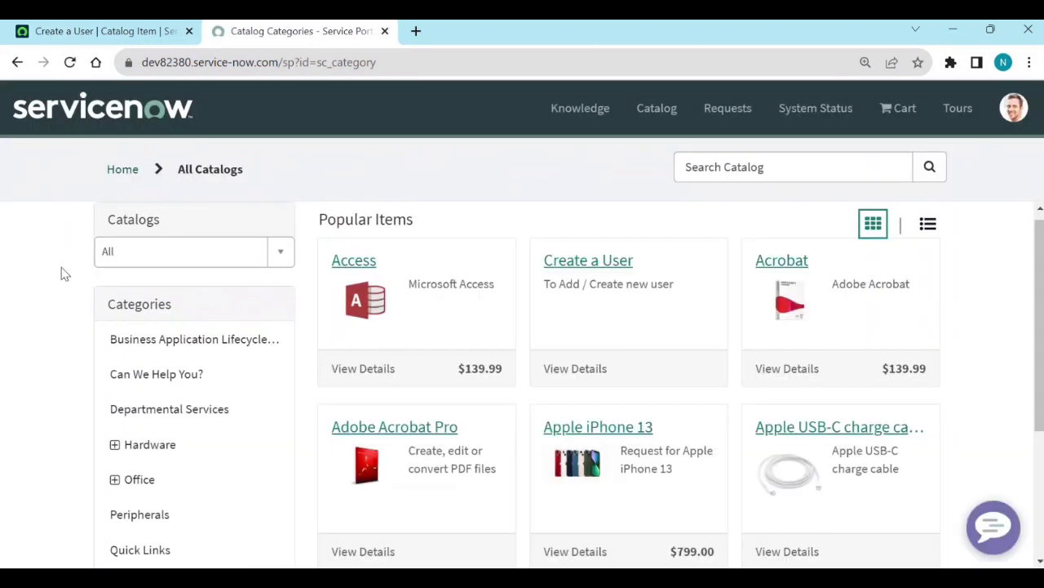
pyautogui.click(167, 263)
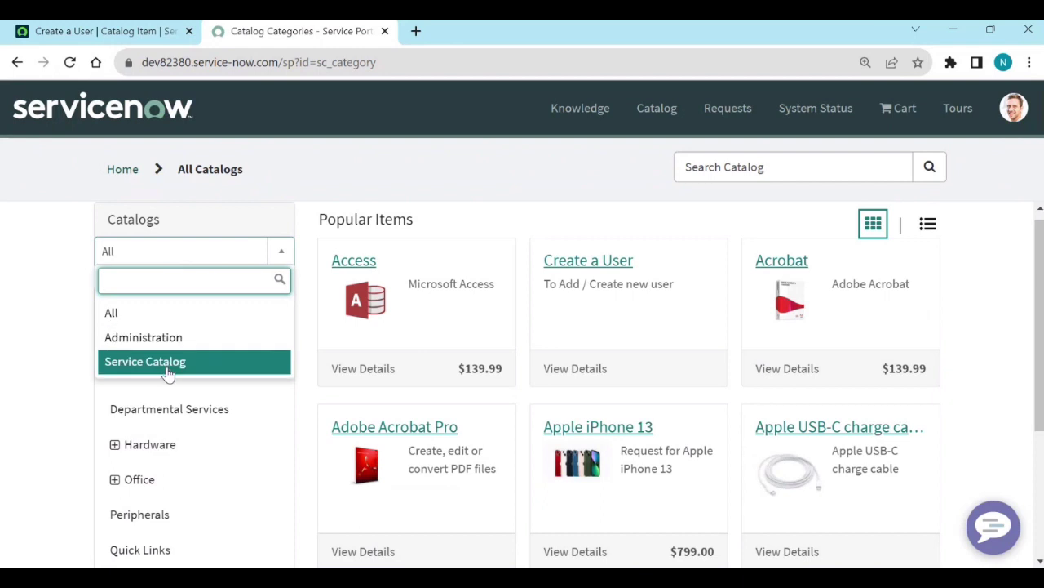
pyautogui.click(24, 438)
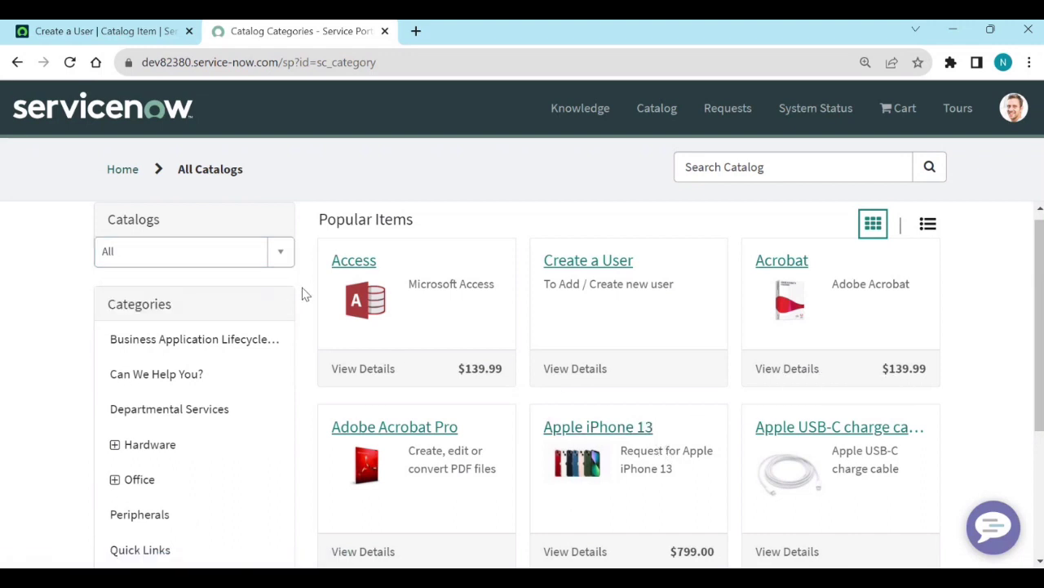
# Step: View the Create a User item's Process Engine settings for flow, workflow and execution plan
pyautogui.click(105, 32)
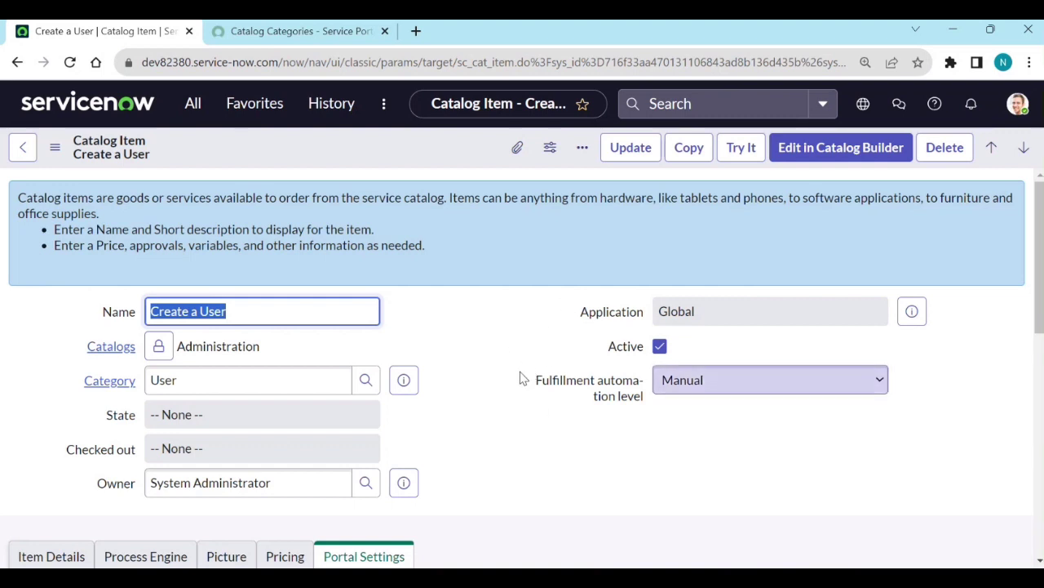
pyautogui.click(114, 556)
pyautogui.scroll(-2, 182, 439)
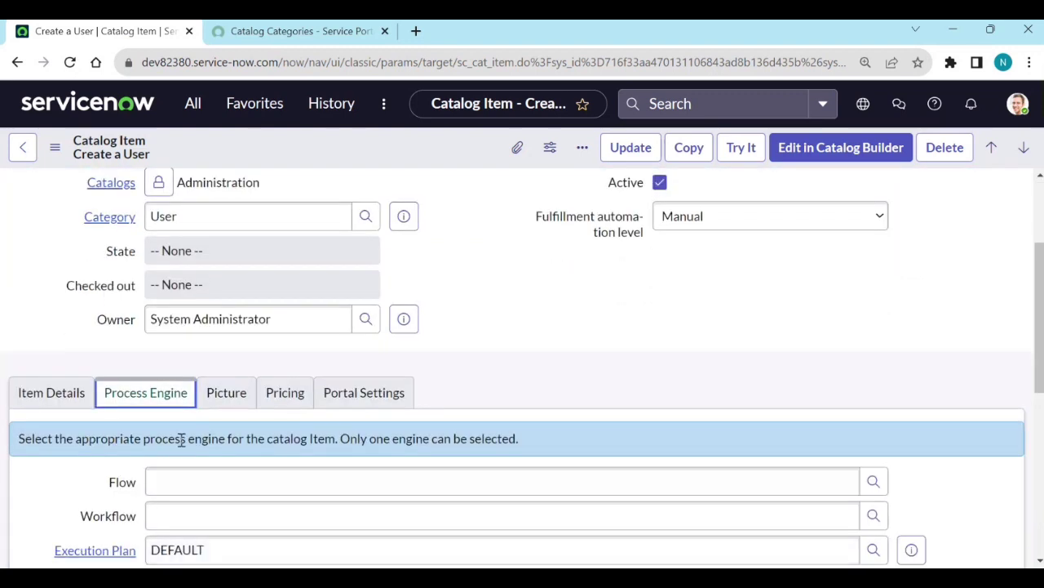
pyautogui.click(643, 351)
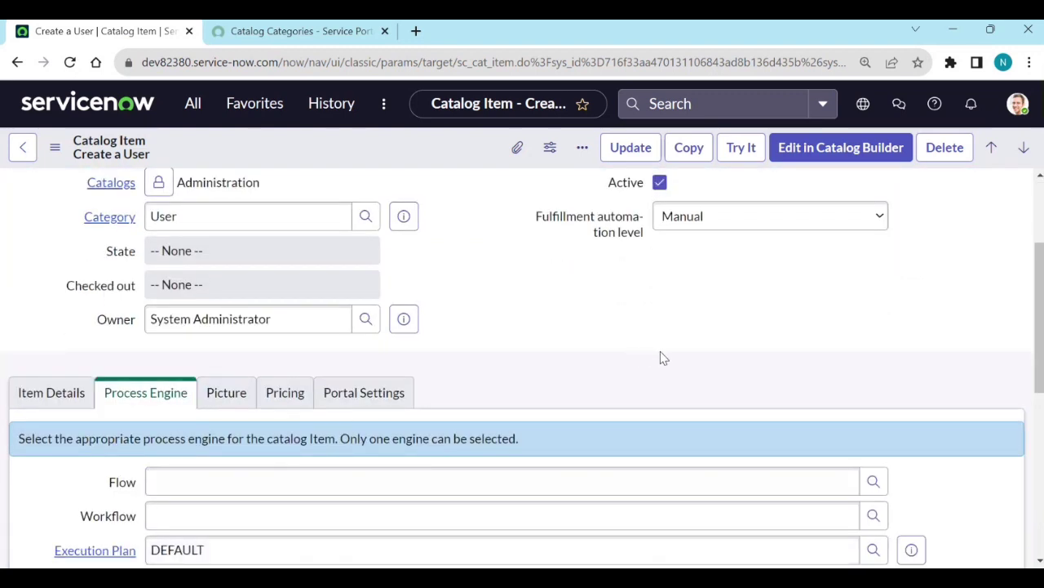
pyautogui.moveTo(661, 582)
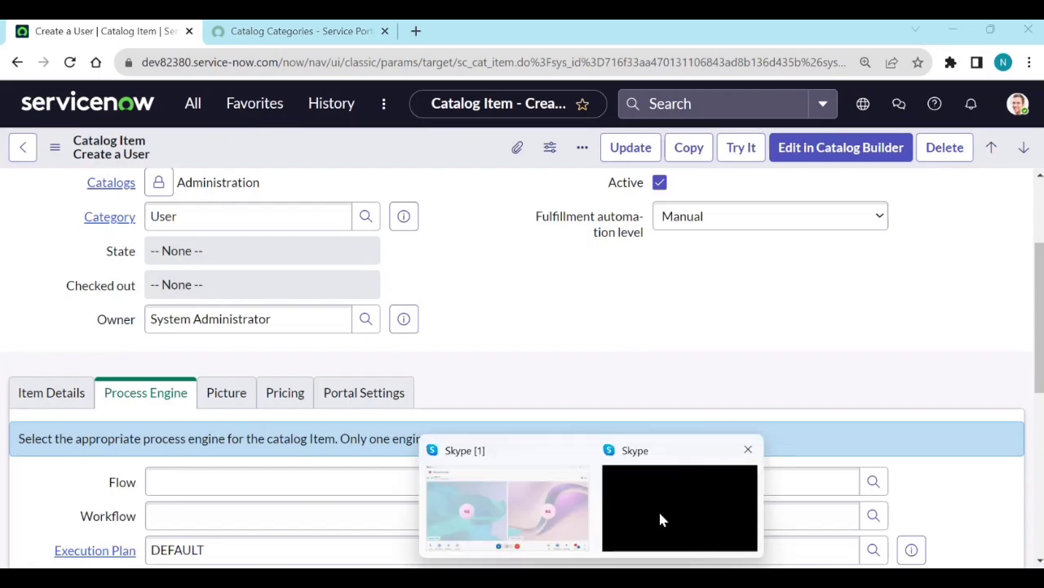